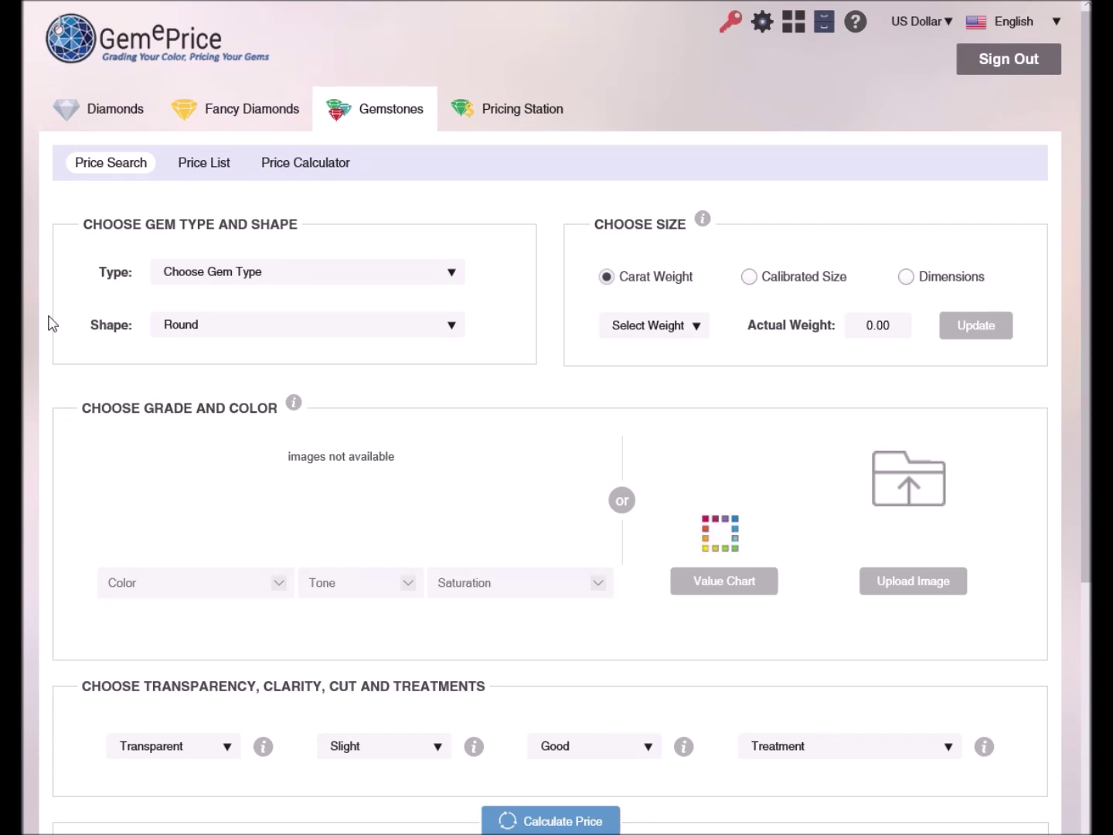
Set the search to an Oval Ruby sized by Calibrated Size.
{"action": "left_click", "coordinate": [209, 274]}
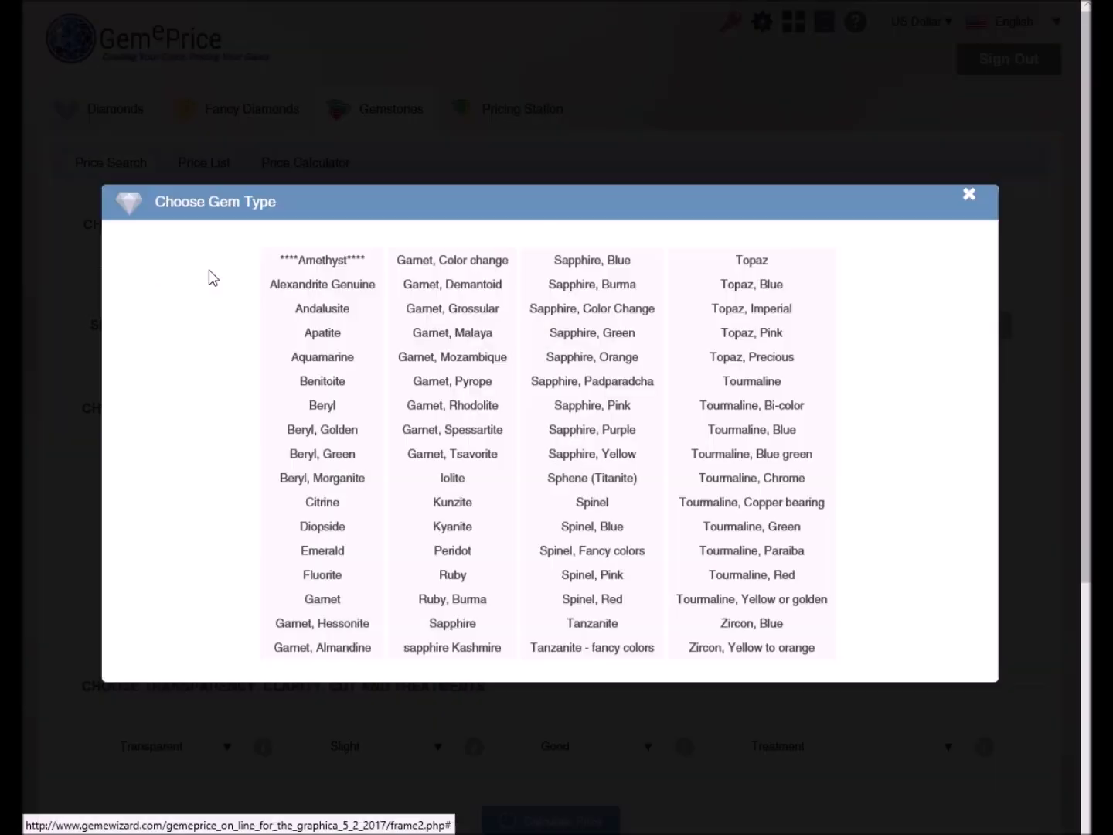
{"action": "left_click", "coordinate": [454, 577]}
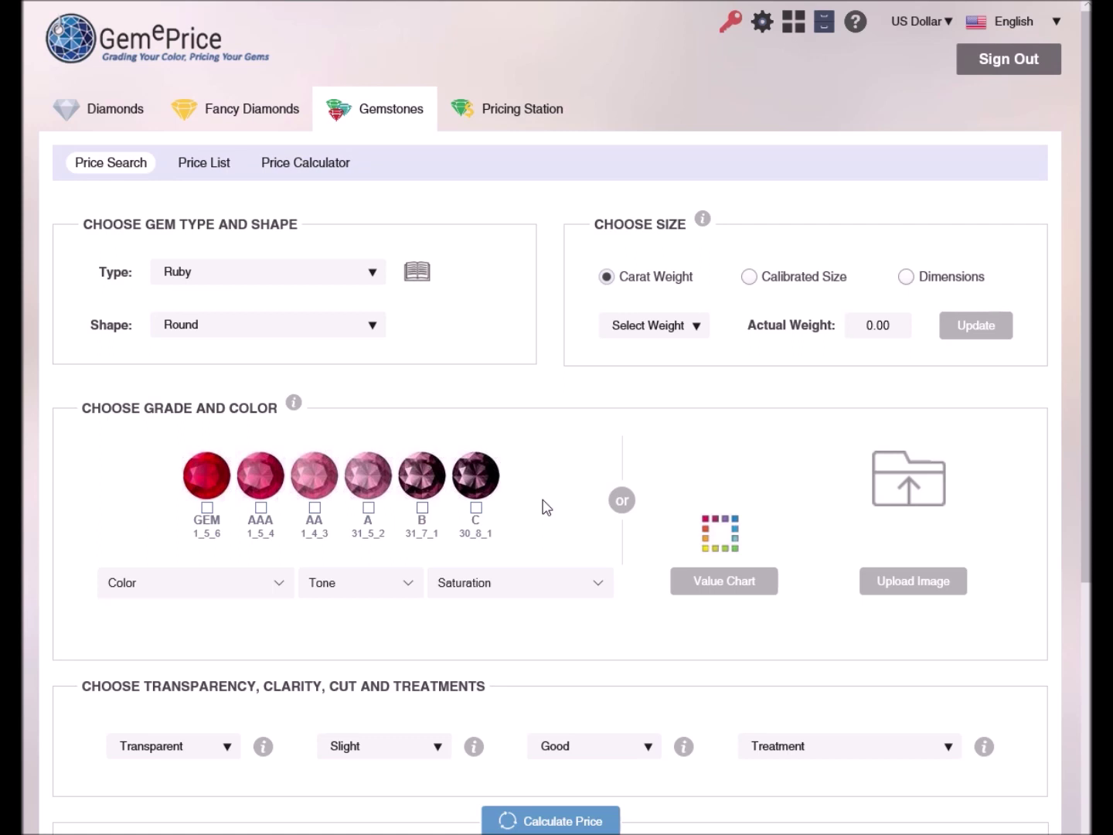
{"action": "left_click", "coordinate": [185, 338]}
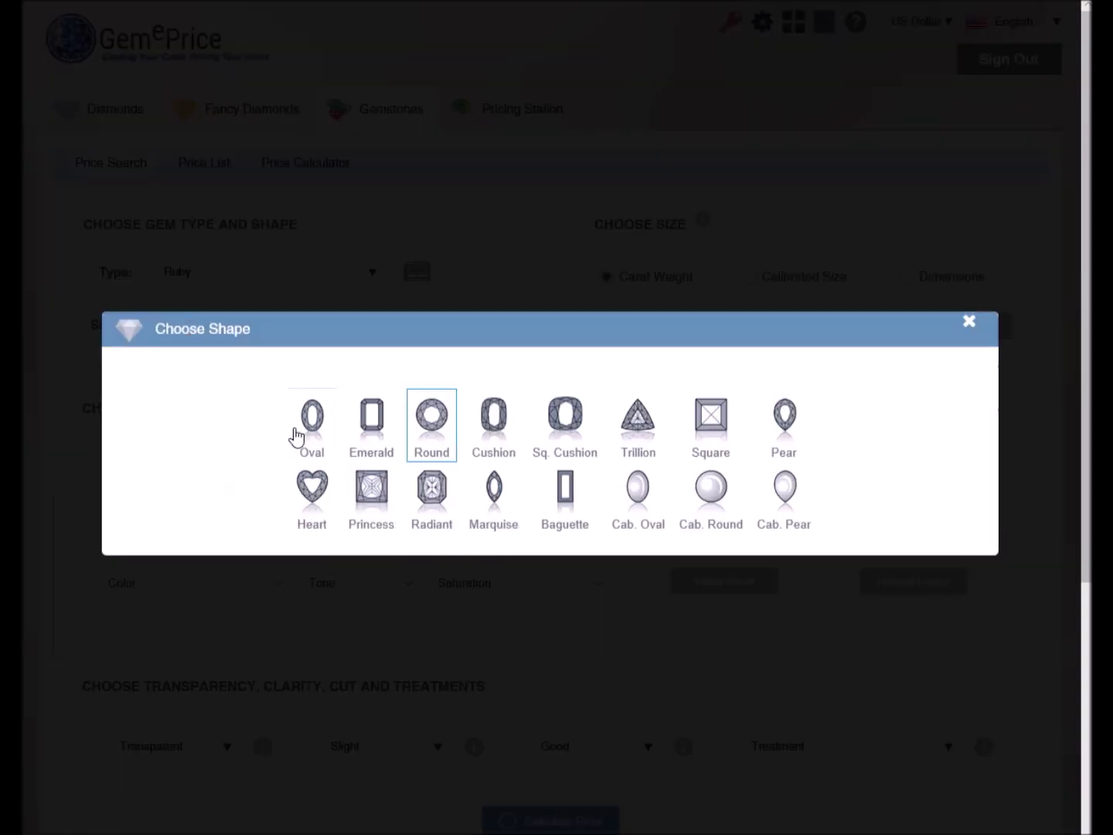
{"action": "key", "text": "Escape"}
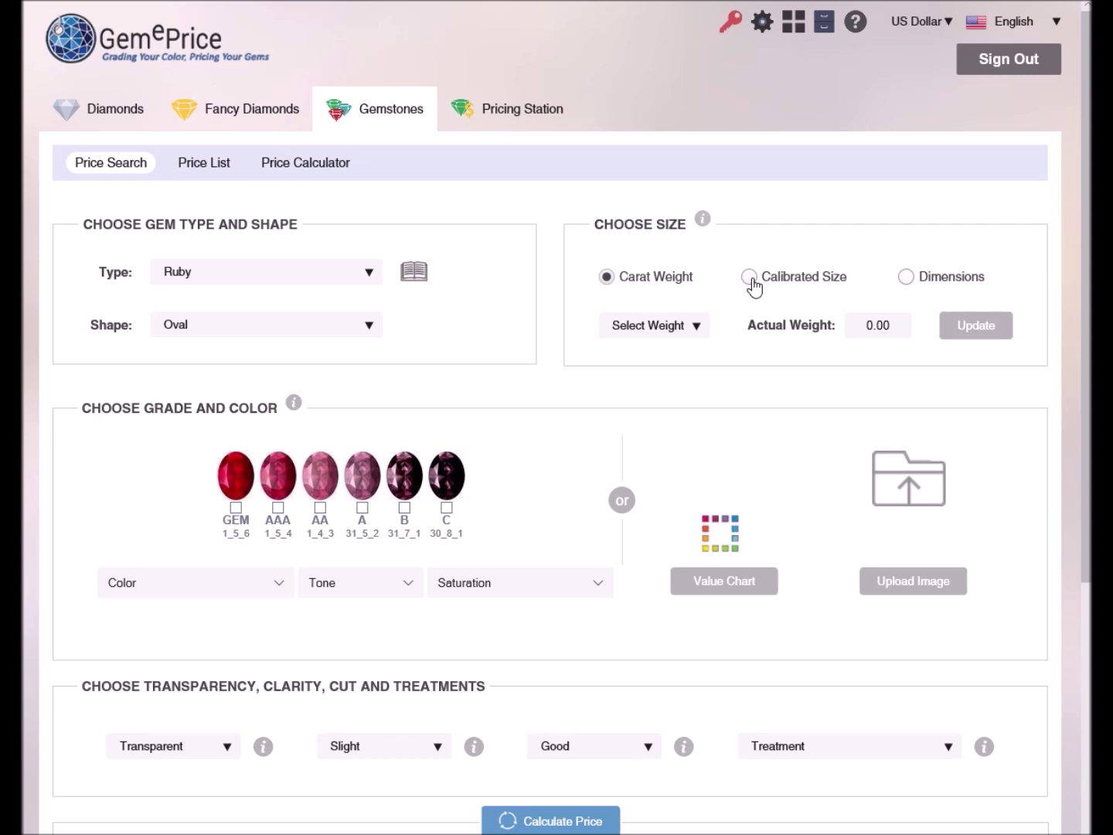
{"action": "left_click", "coordinate": [749, 276]}
Set the calibrated size range from 6x4 mm to 6x5 mm.
{"action": "left_click", "coordinate": [715, 329]}
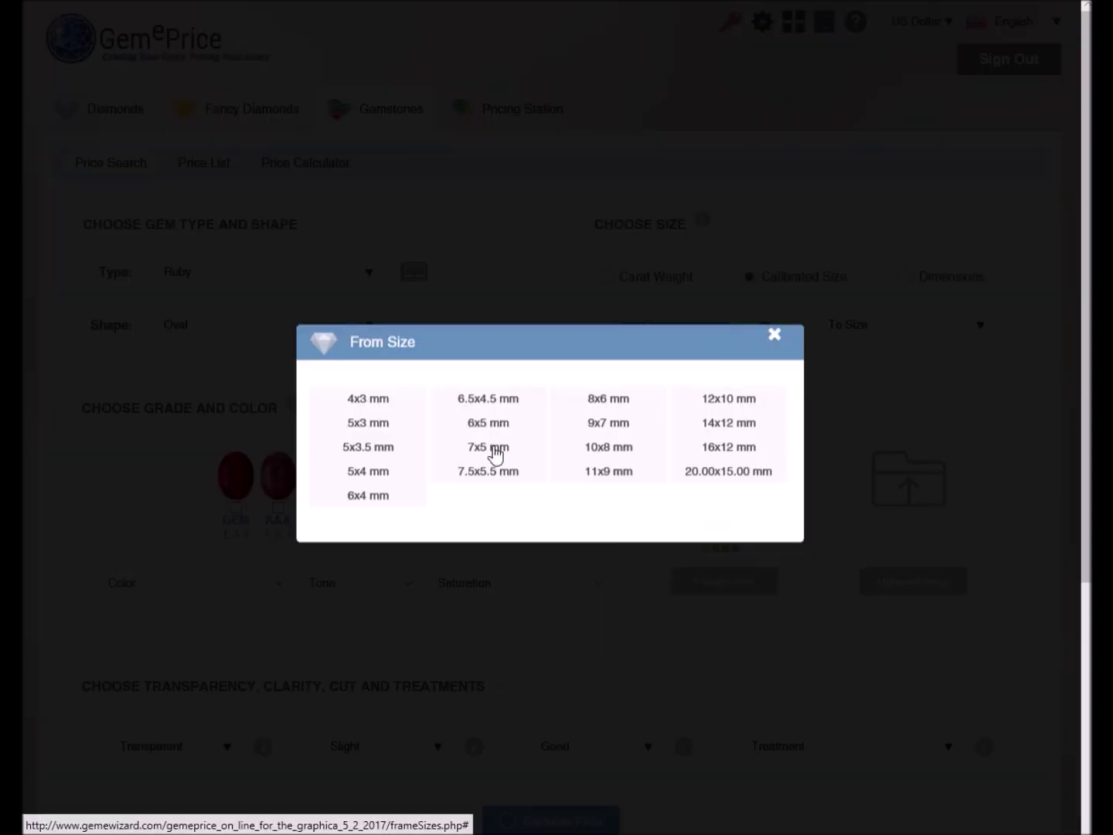
{"action": "left_click", "coordinate": [382, 498]}
{"action": "left_click", "coordinate": [853, 330]}
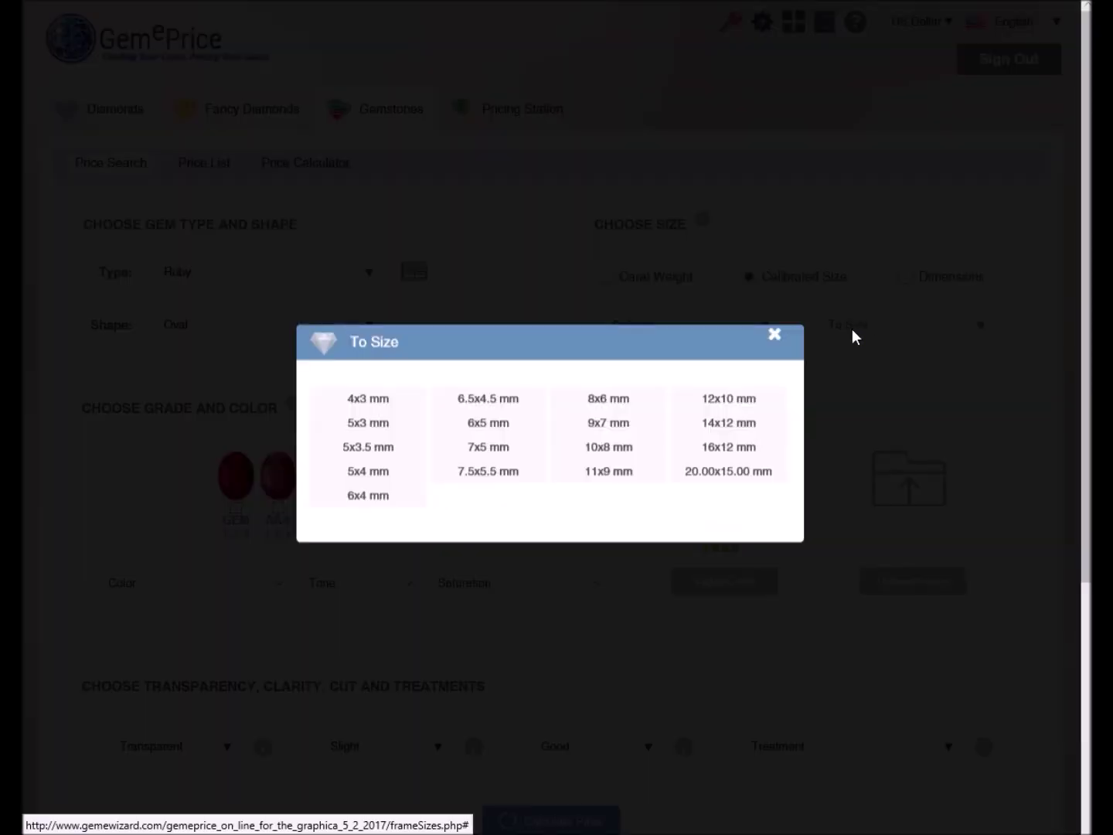
{"action": "left_click", "coordinate": [488, 421]}
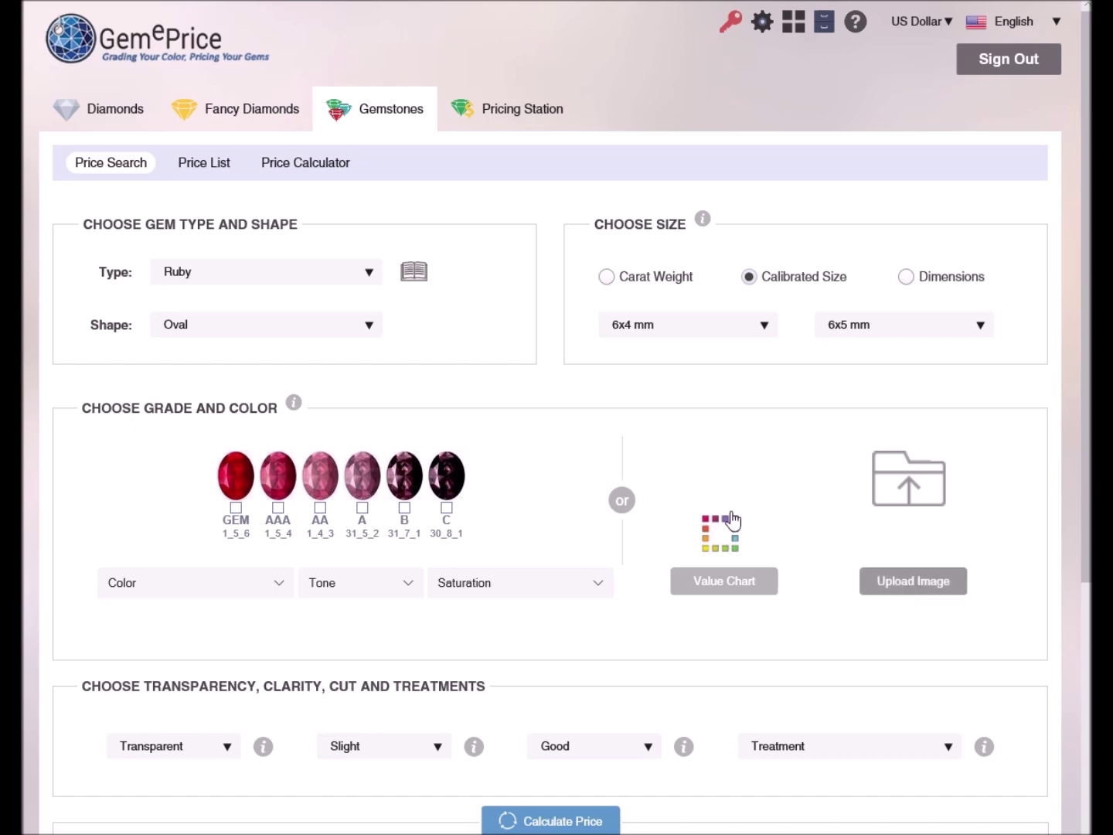
Upload the ruby photo RTA107(1.82)a.JPG and narrow the grades to GEM only.
{"action": "left_click_drag", "start_coordinate": [861, 43], "coordinate": [861, 240]}
{"action": "left_click", "coordinate": [333, 206]}
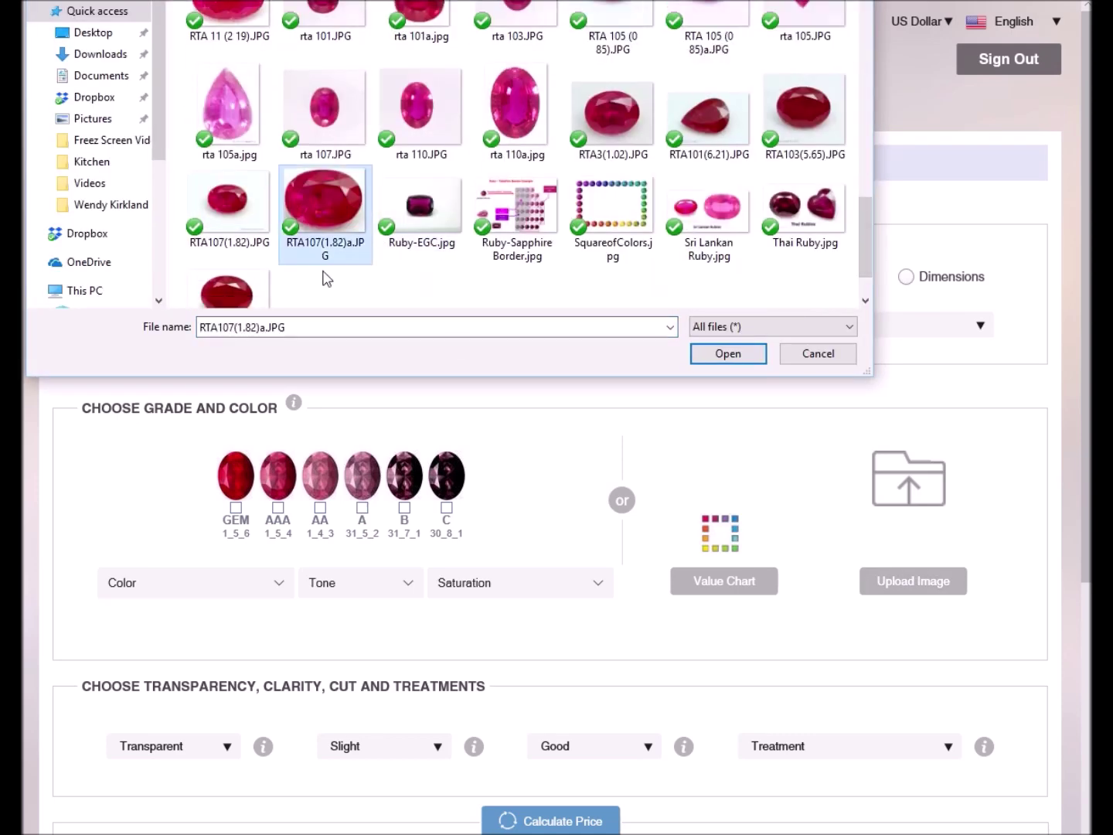
{"action": "left_click", "coordinate": [726, 358]}
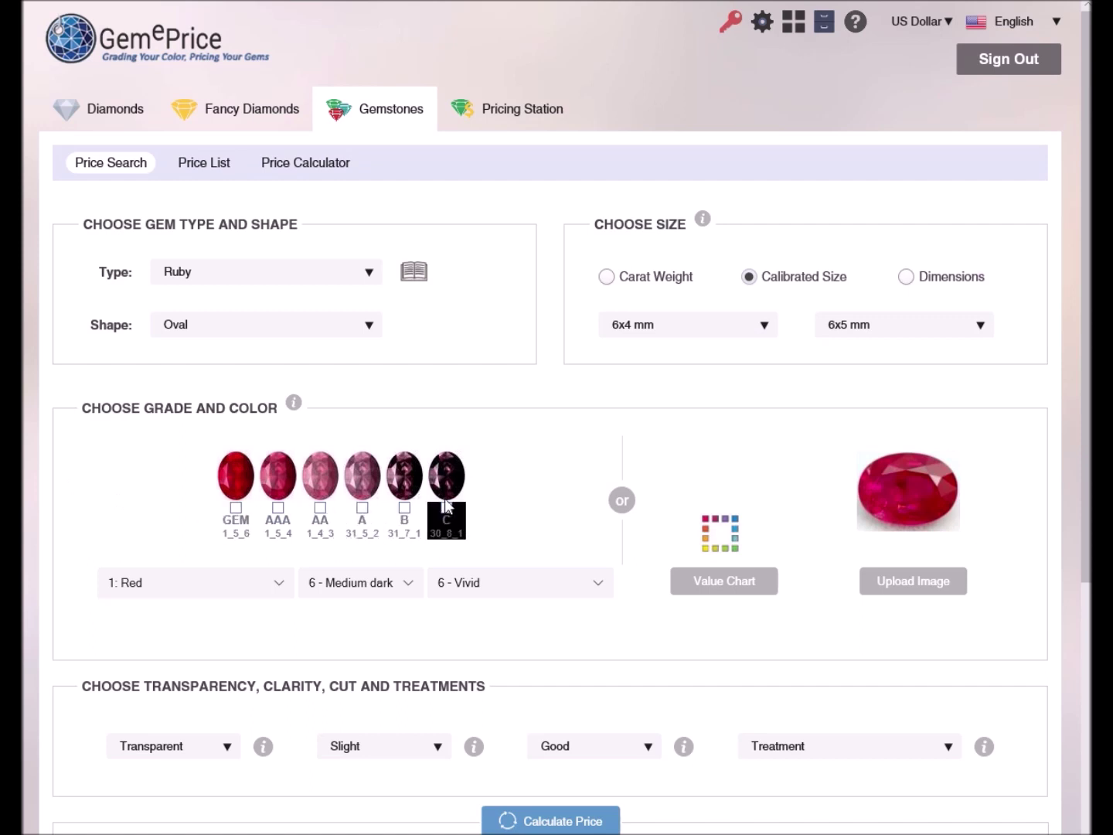
{"action": "left_click", "coordinate": [238, 510]}
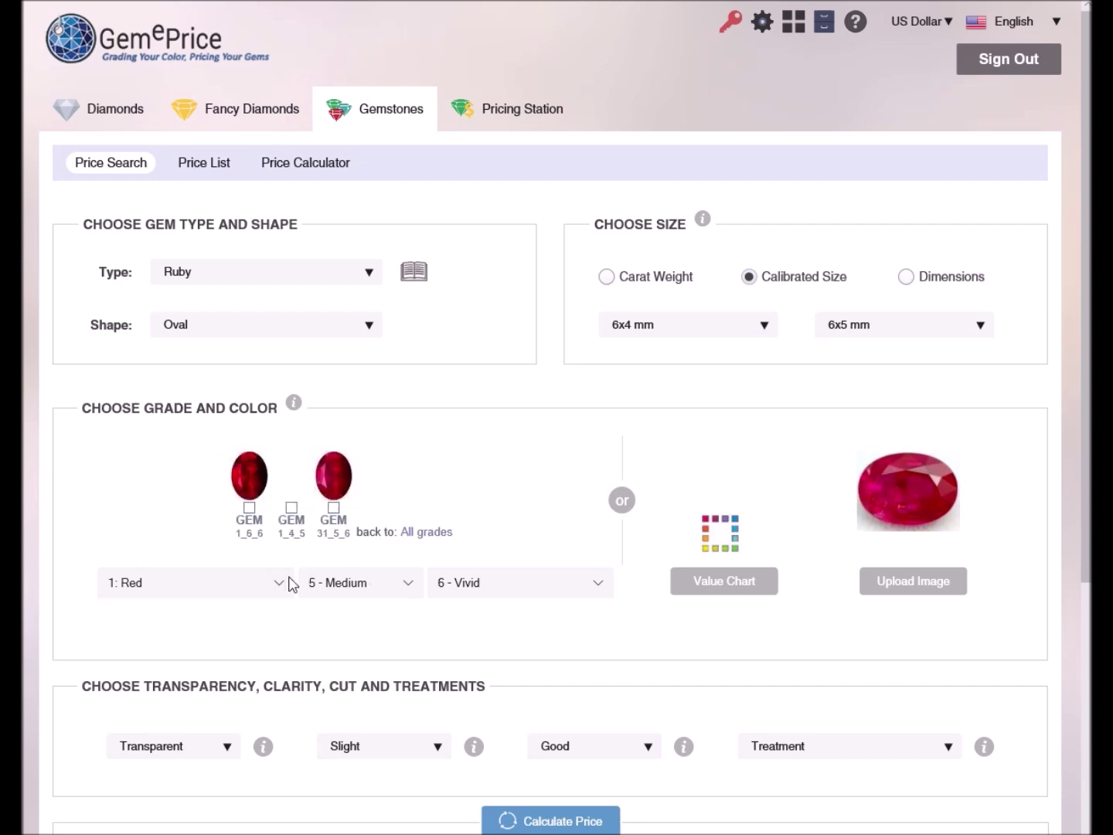
{"action": "left_click", "coordinate": [252, 512]}
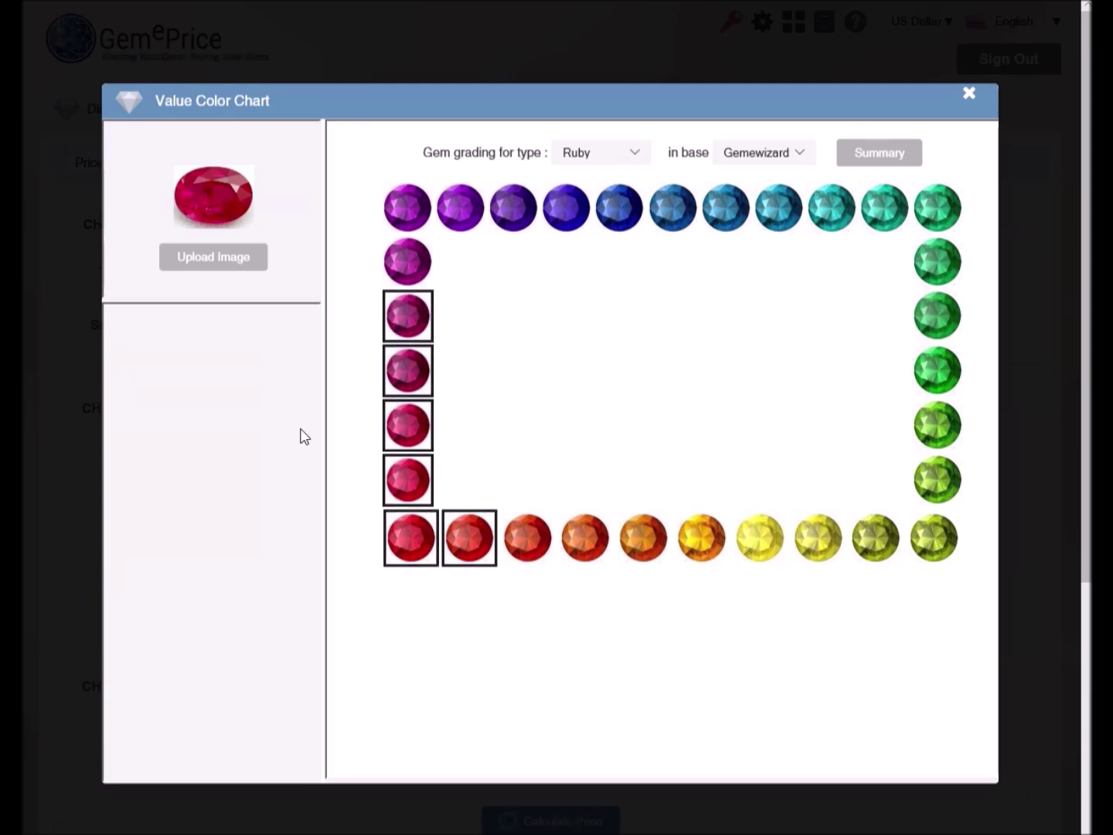
Open the Hue R(1) ruby grid in the Value Color Chart, then step to hue oR(2).
{"action": "left_click", "coordinate": [411, 481]}
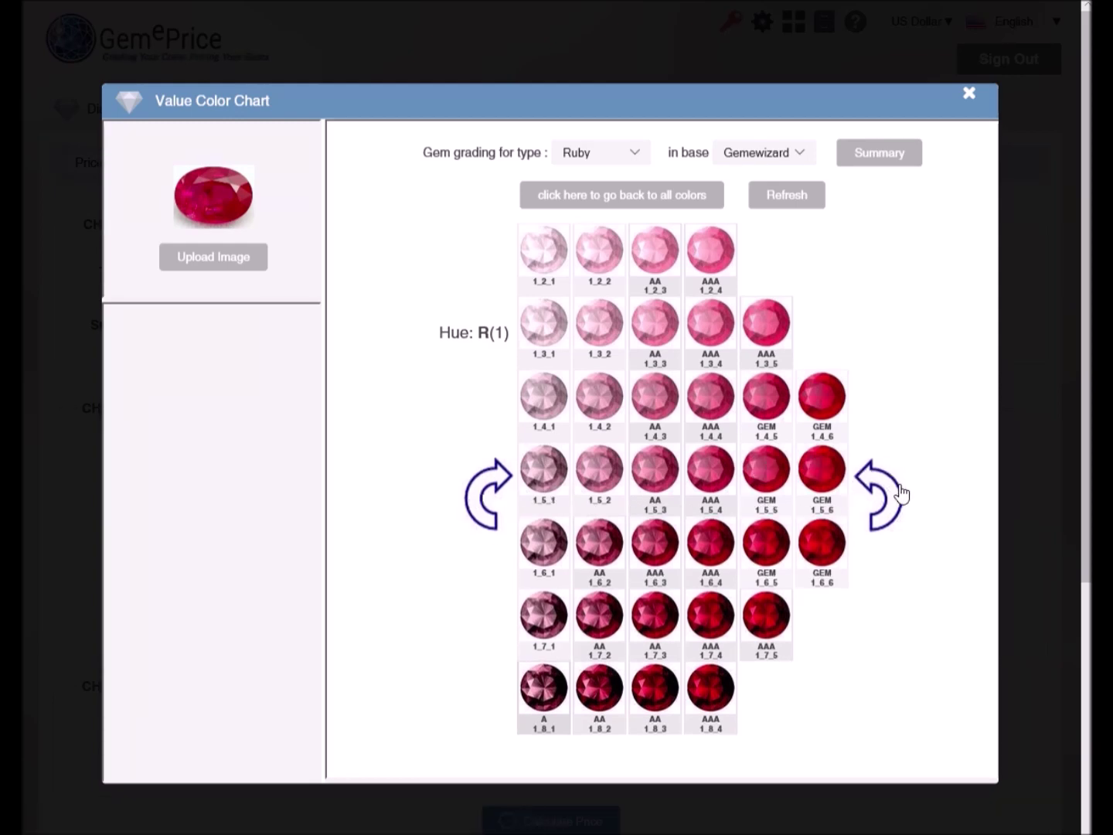
{"action": "left_click", "coordinate": [885, 503]}
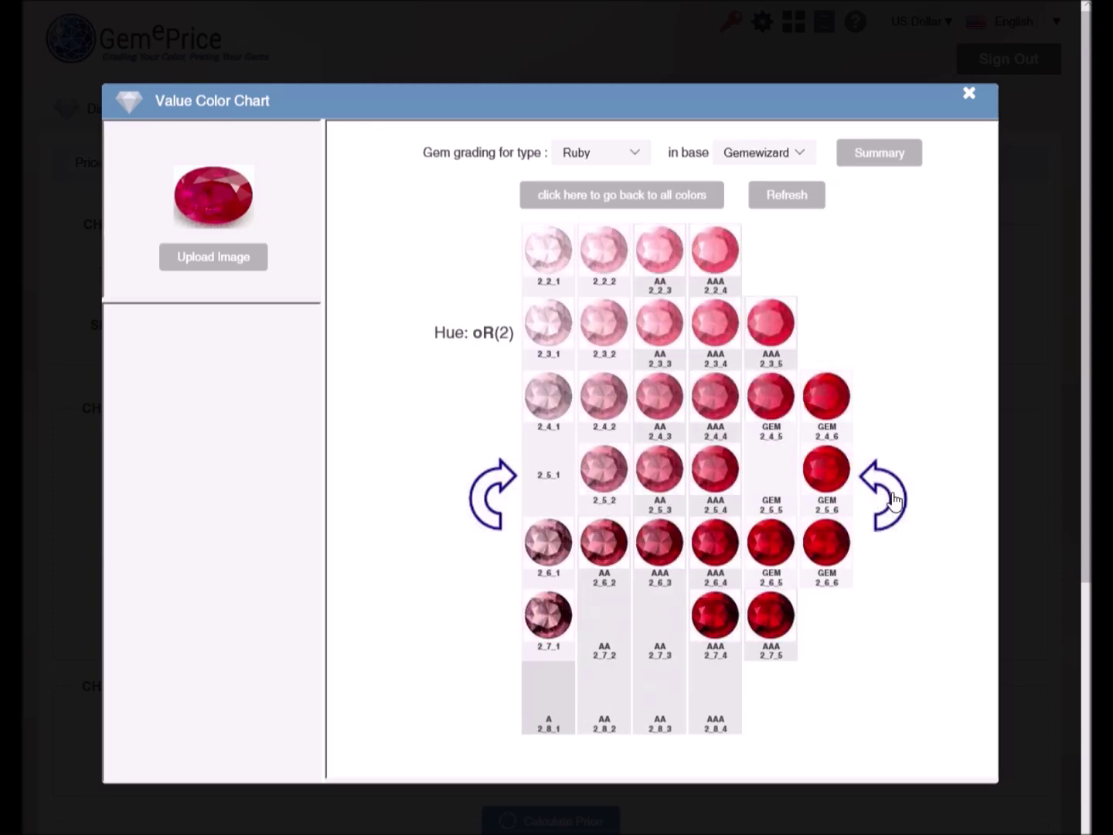
Back on hue R(1), choose the GEM 1_5_6 ruby colour and apply it to the search.
{"action": "left_click", "coordinate": [863, 524]}
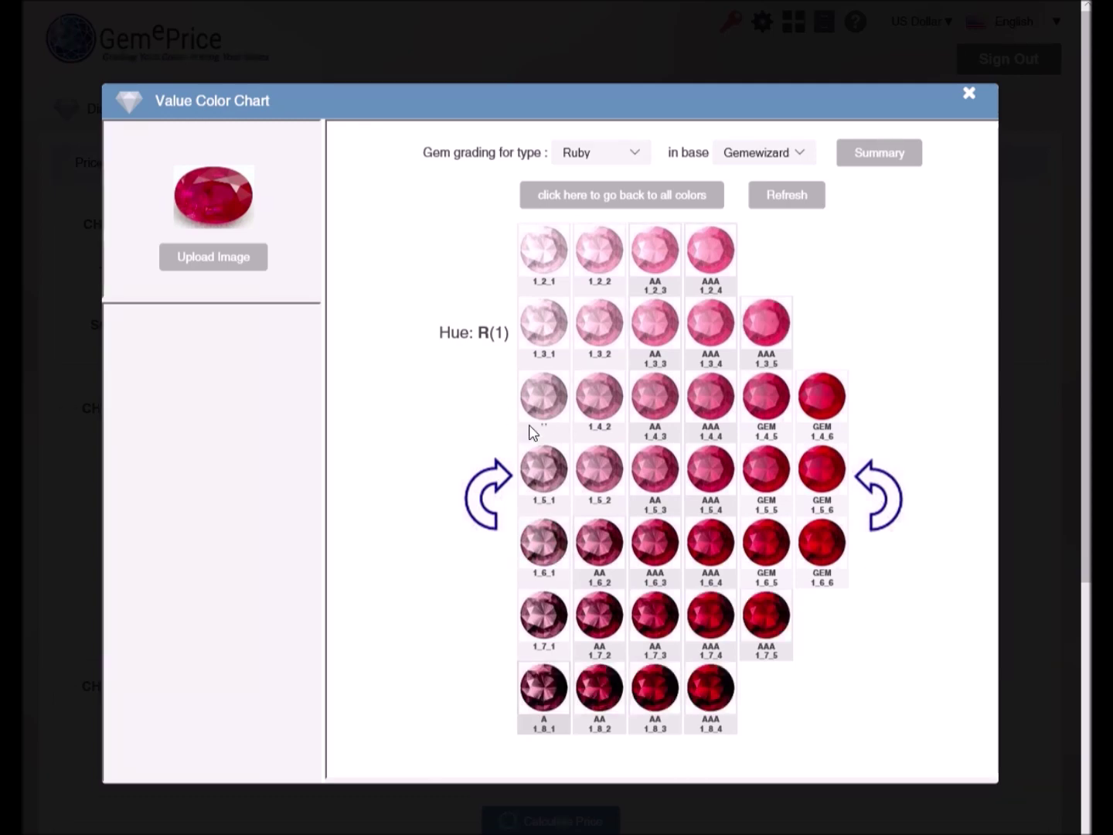
{"action": "left_click", "coordinate": [829, 475]}
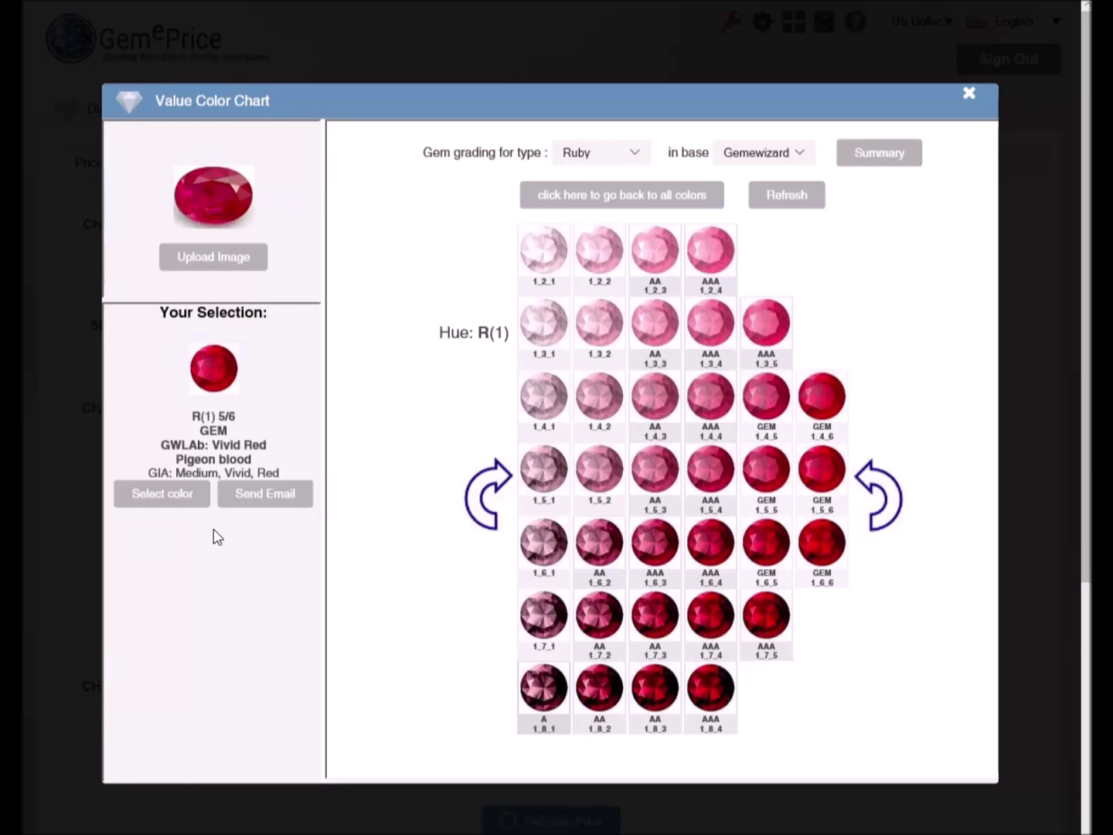
{"action": "left_click", "coordinate": [254, 504]}
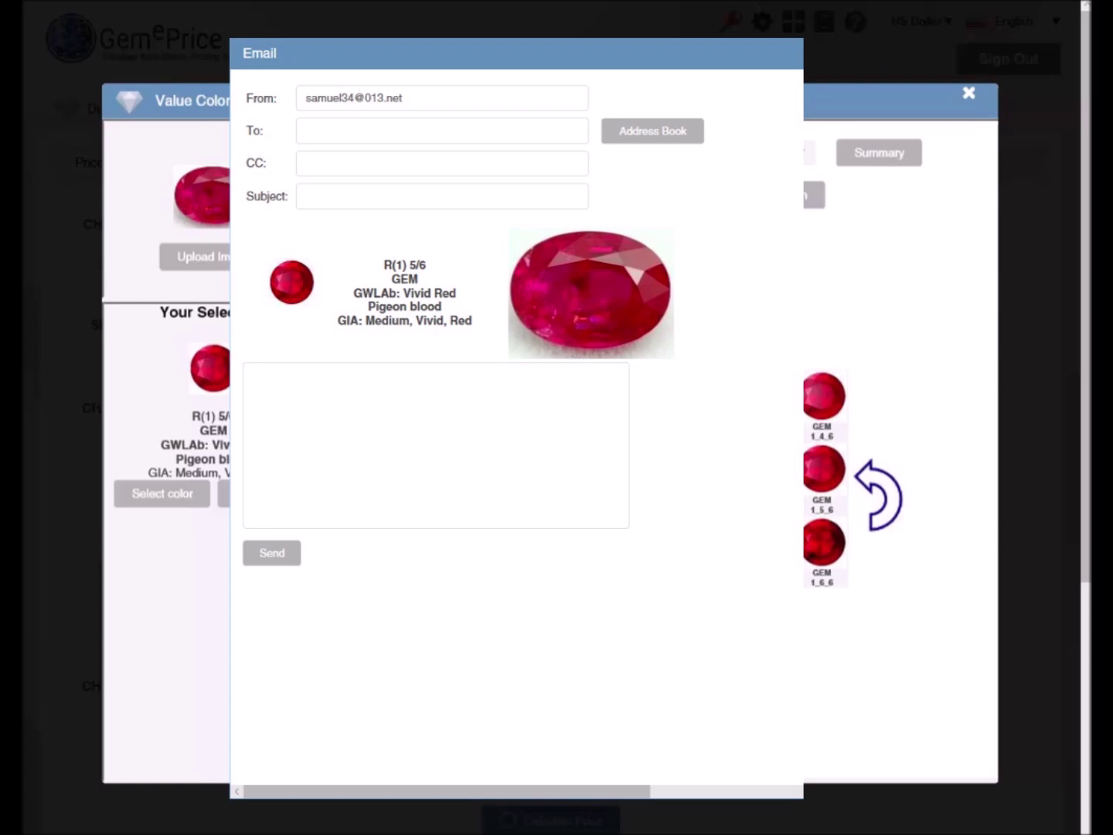
{"action": "key", "text": "Escape"}
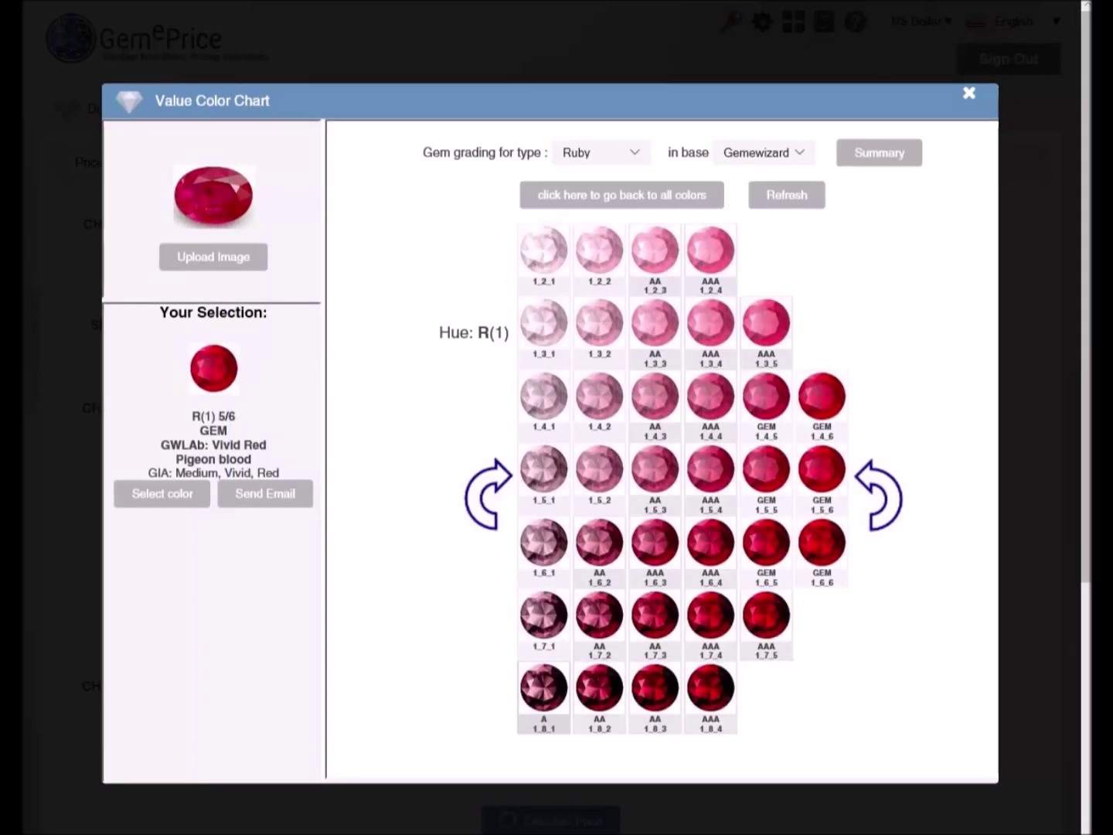
{"action": "left_click", "coordinate": [164, 496]}
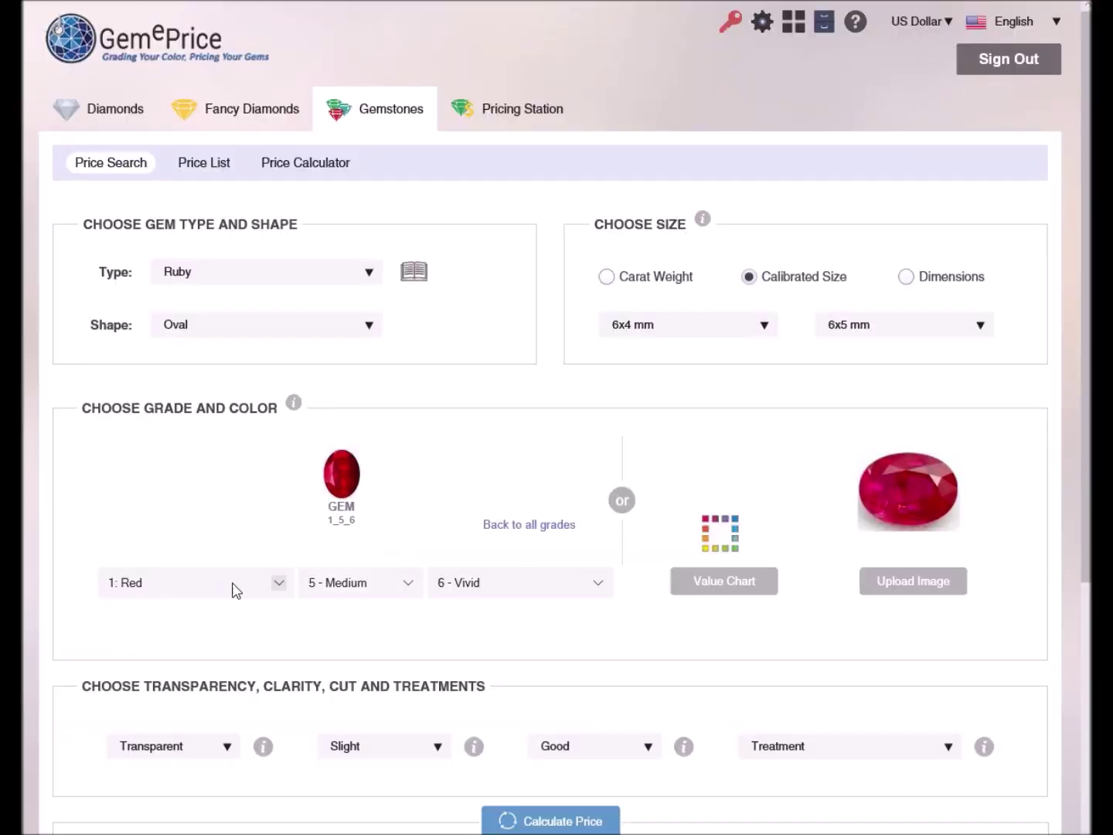
Keep hue 1: Red, tone 5 - Medium and saturation 6 - Vivid, then bring up transparency choices.
{"action": "left_click", "coordinate": [269, 588]}
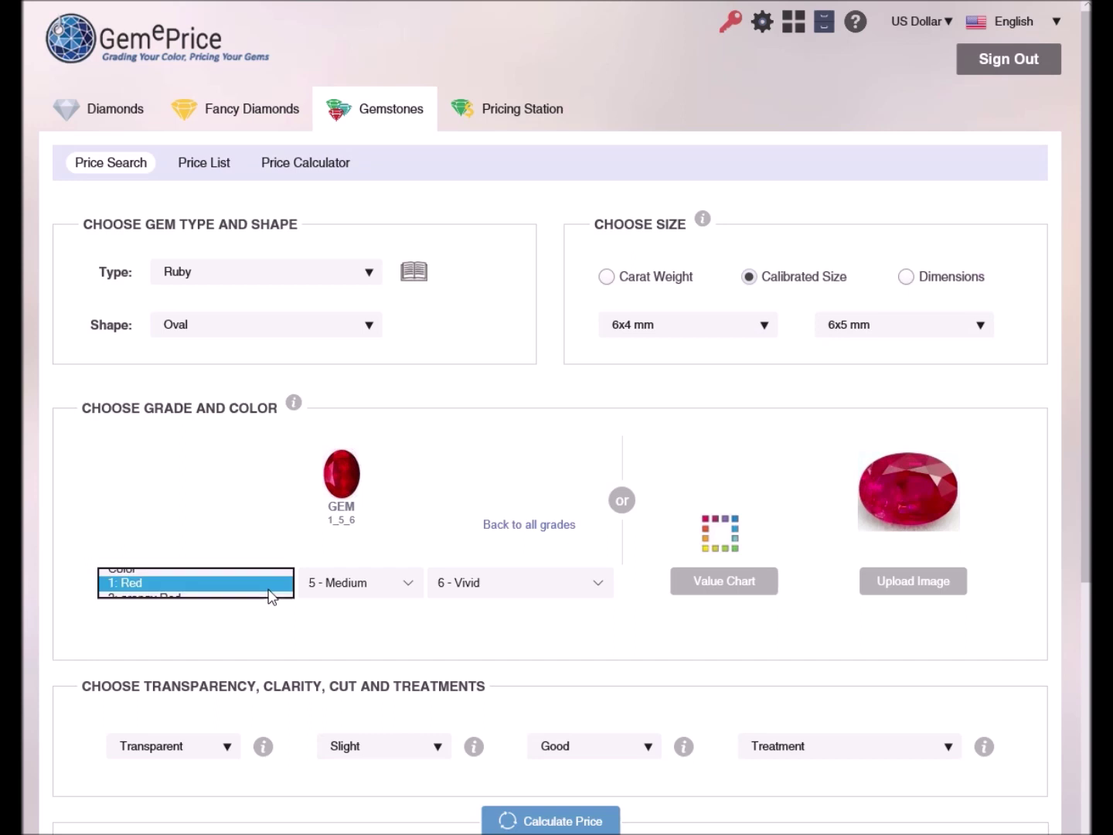
{"action": "left_click", "coordinate": [377, 588]}
{"action": "left_click", "coordinate": [515, 585]}
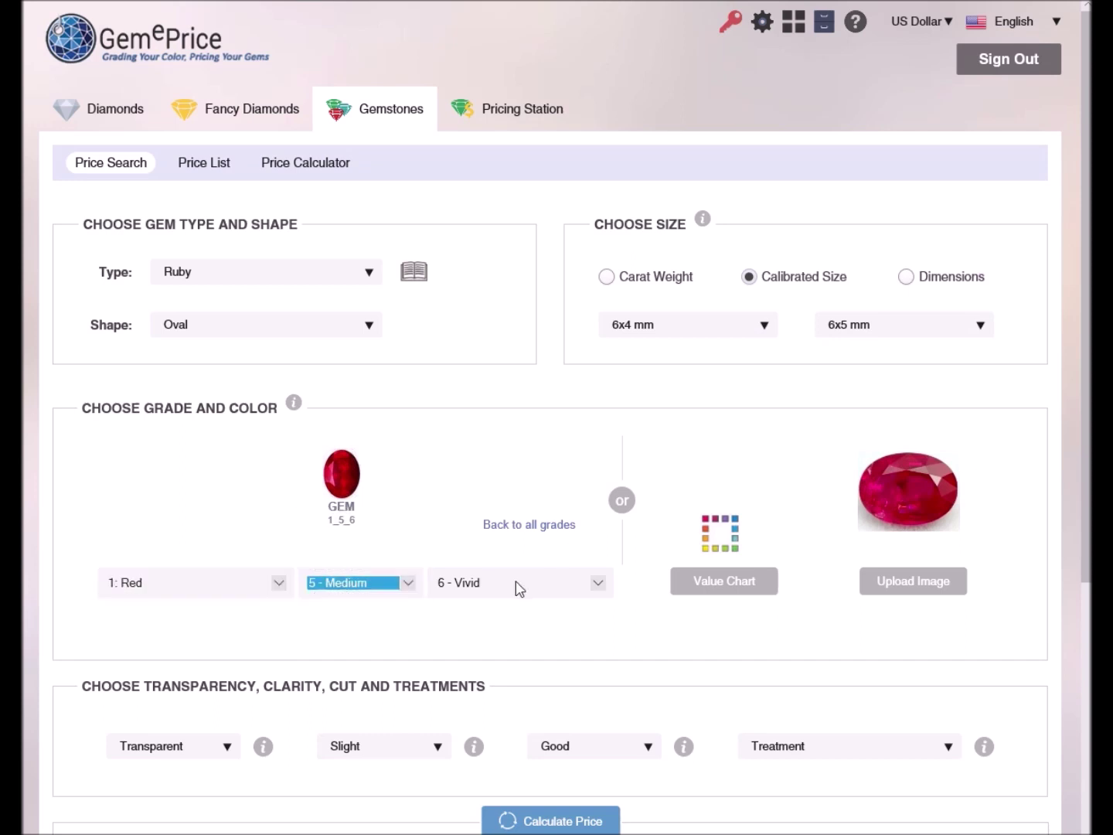
{"action": "left_click", "coordinate": [517, 585]}
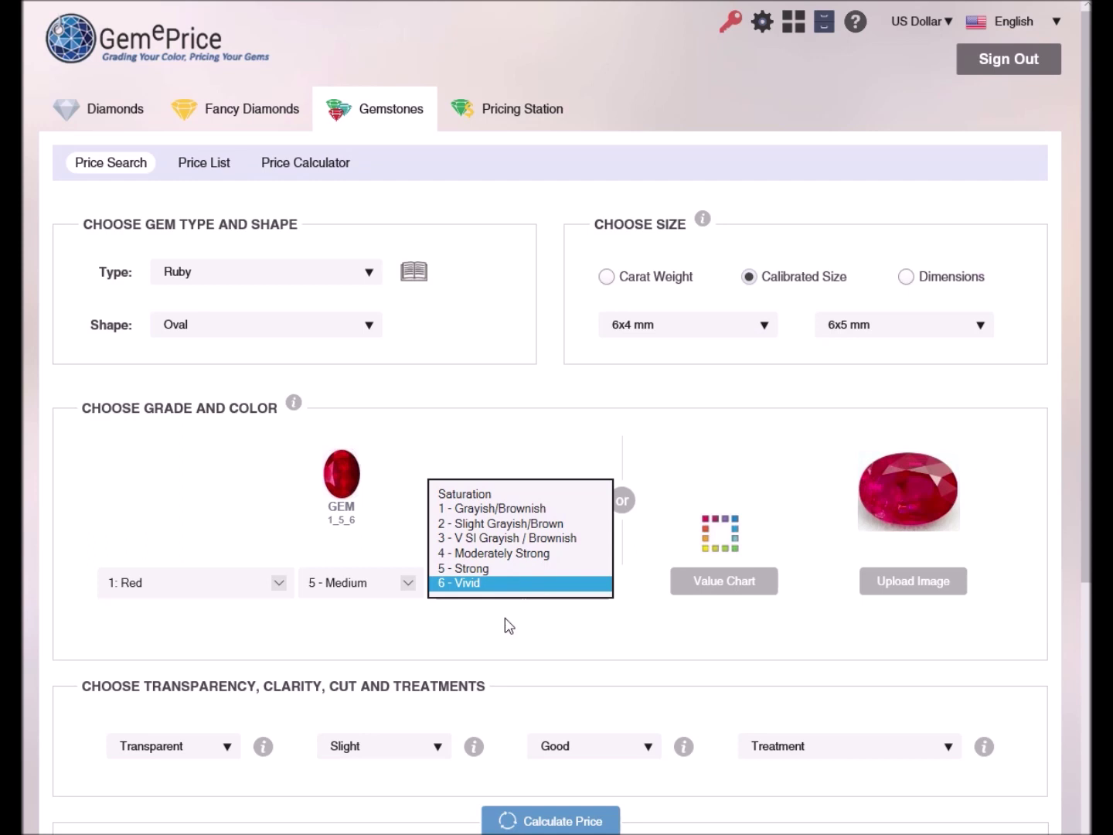
{"action": "left_click", "coordinate": [505, 617]}
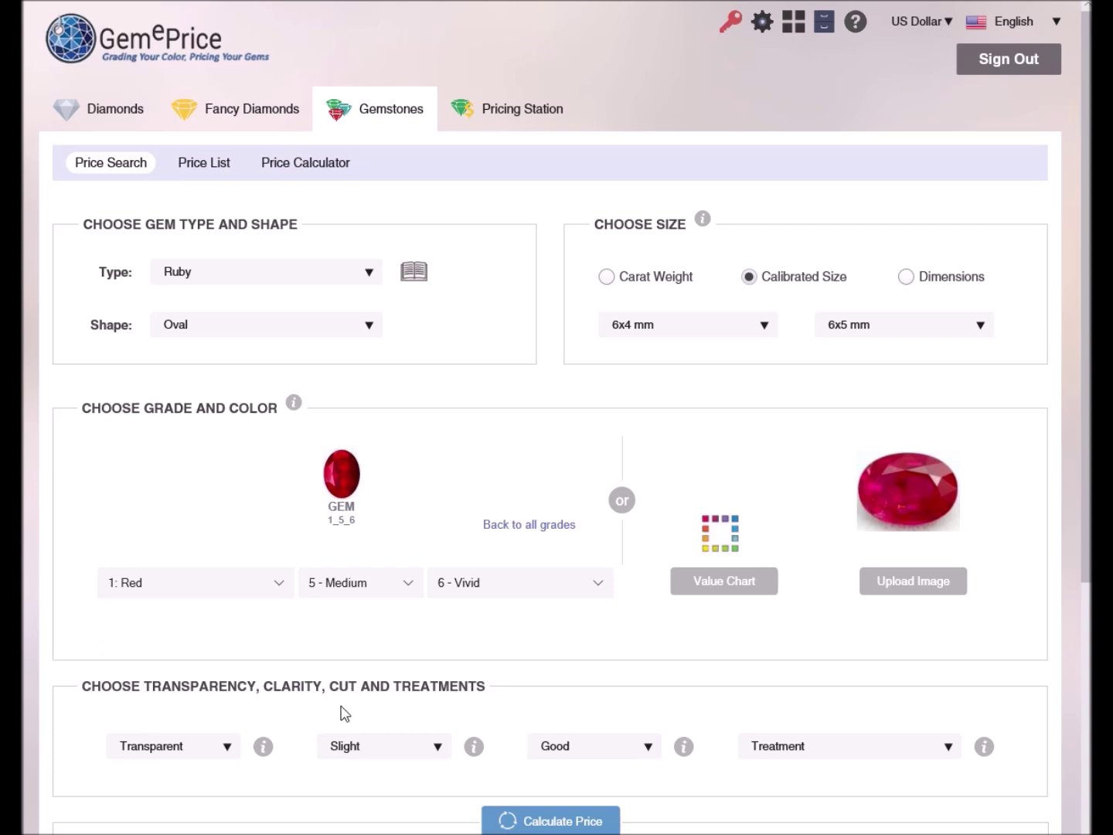
{"action": "left_click", "coordinate": [219, 762]}
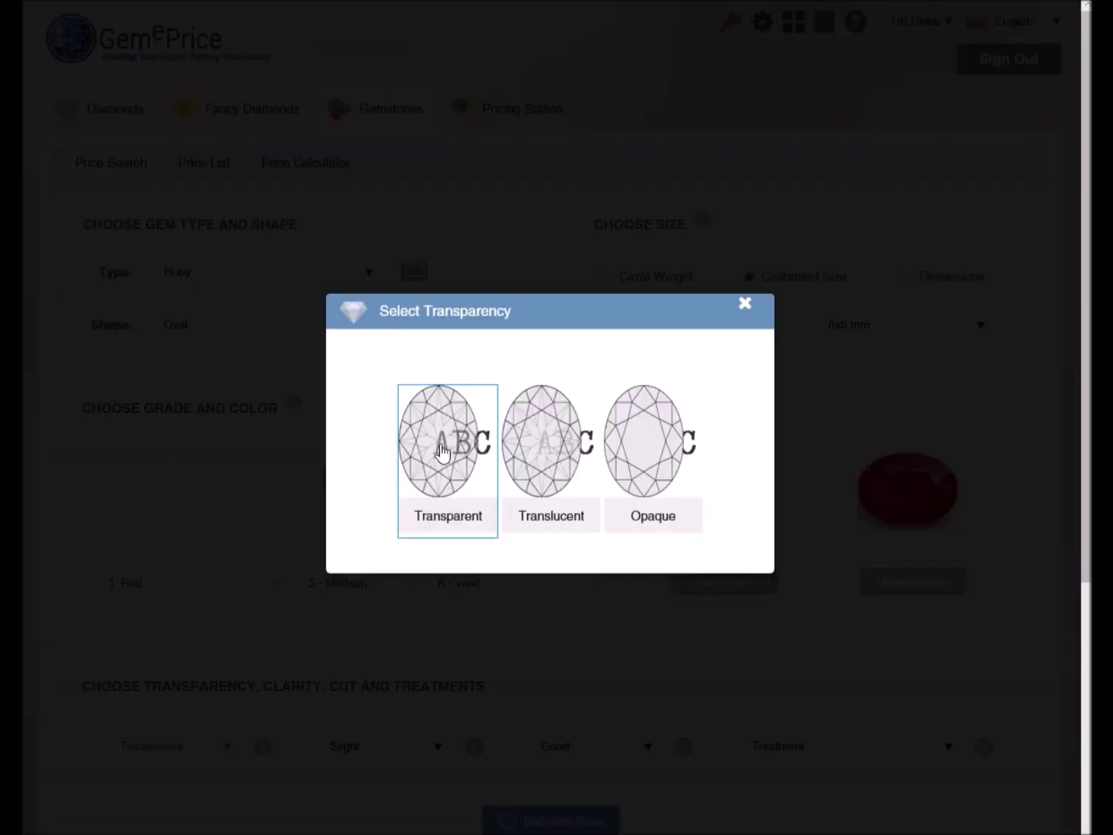
Set Transparent, Slight clarity, Very Good cut and H - Heating treatment.
{"action": "left_click", "coordinate": [438, 473]}
{"action": "left_click", "coordinate": [390, 762]}
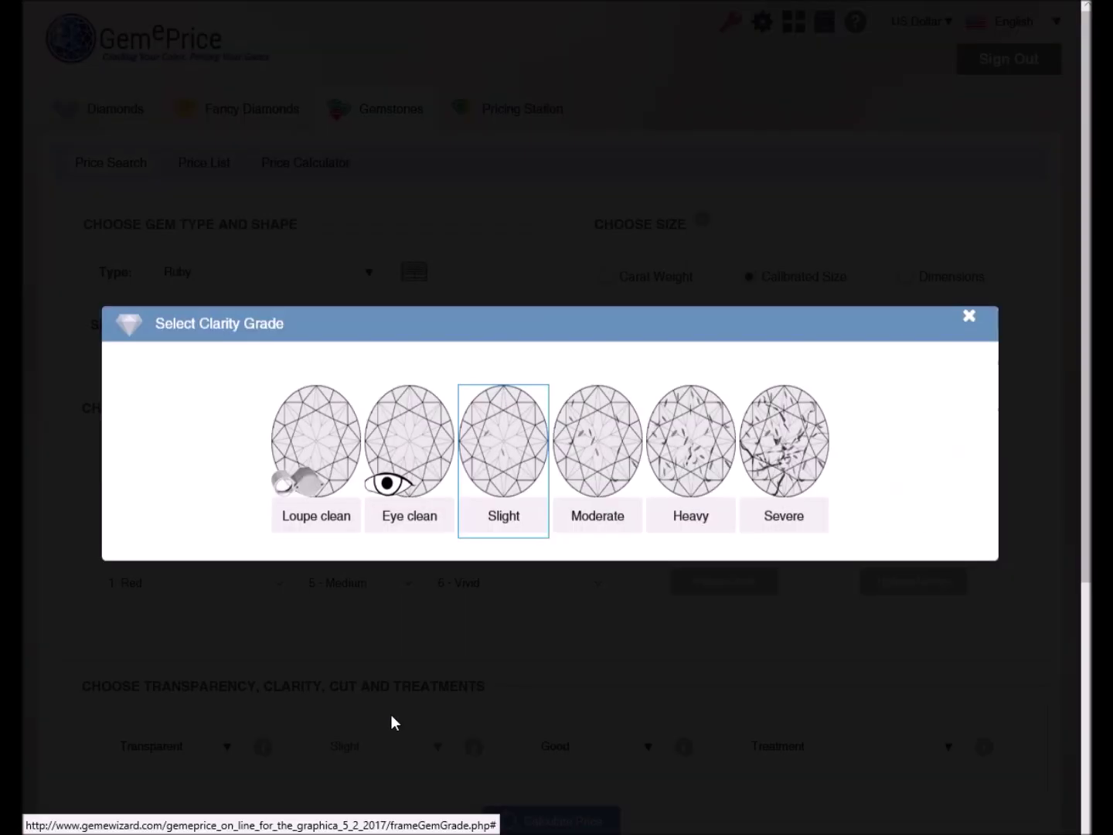
{"action": "left_click", "coordinate": [519, 457]}
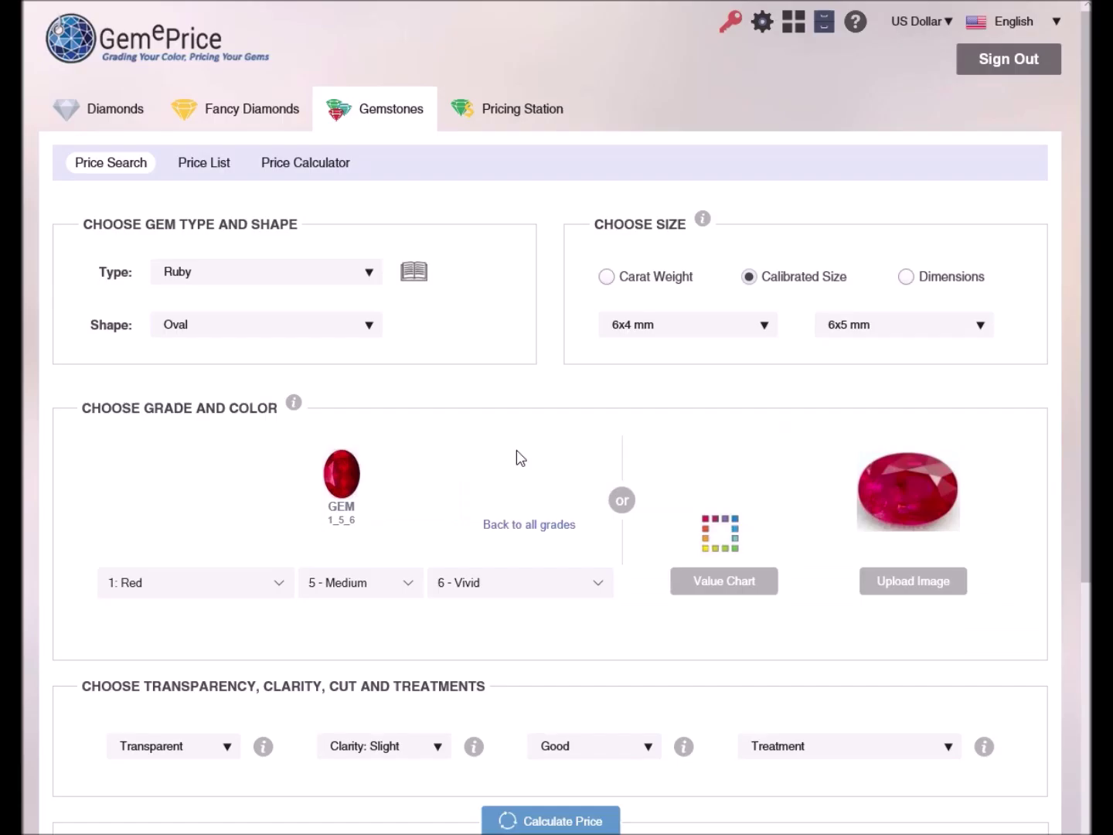
{"action": "left_click", "coordinate": [572, 761]}
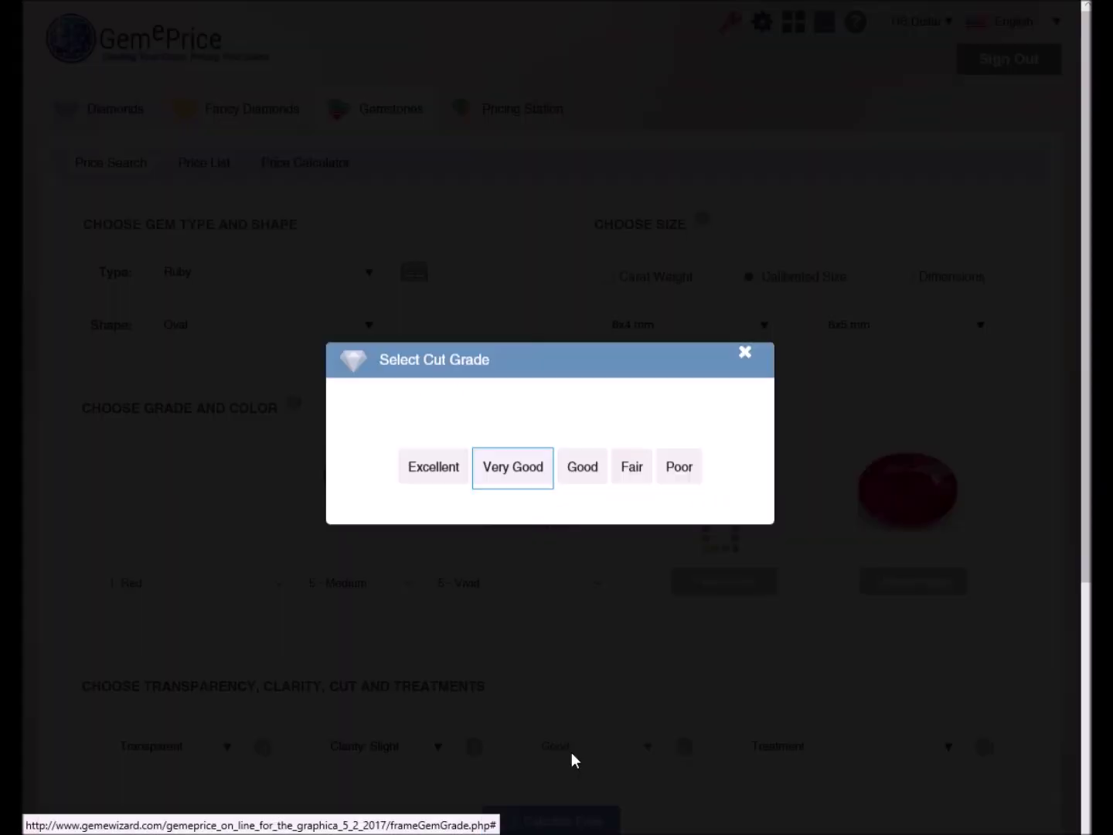
{"action": "left_click", "coordinate": [516, 468]}
{"action": "left_click", "coordinate": [820, 748]}
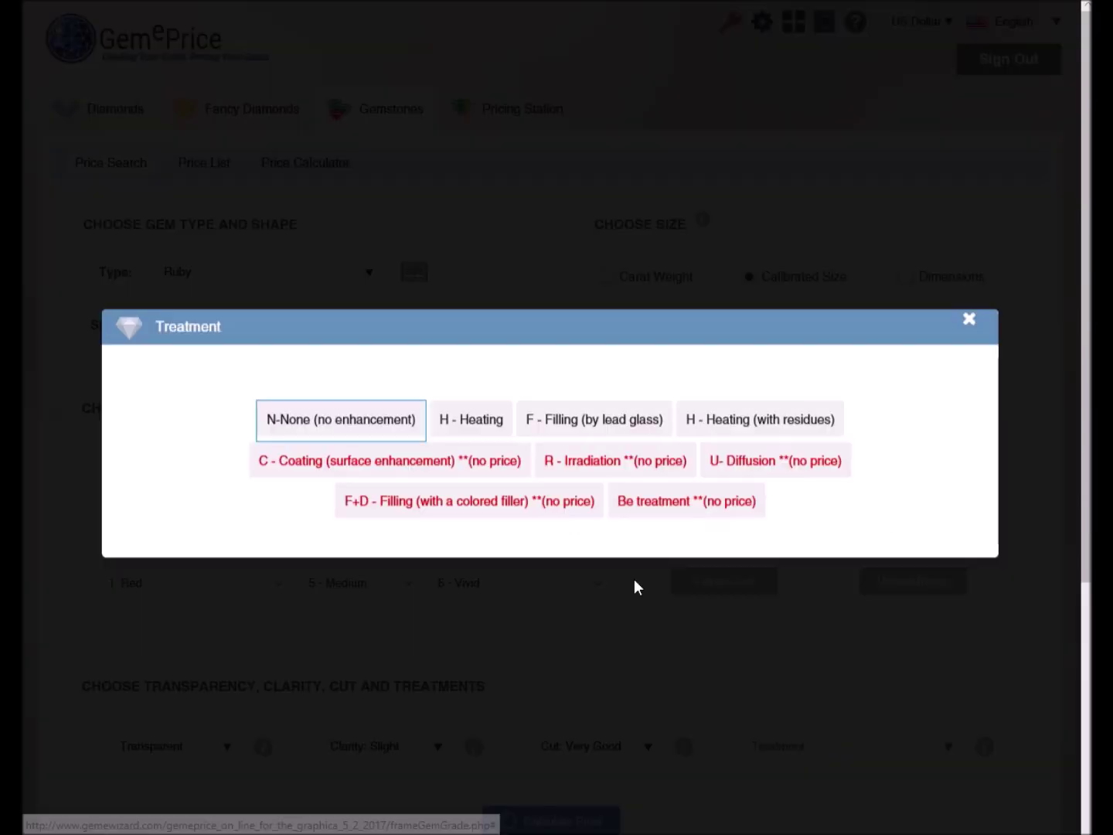
{"action": "left_click", "coordinate": [495, 426]}
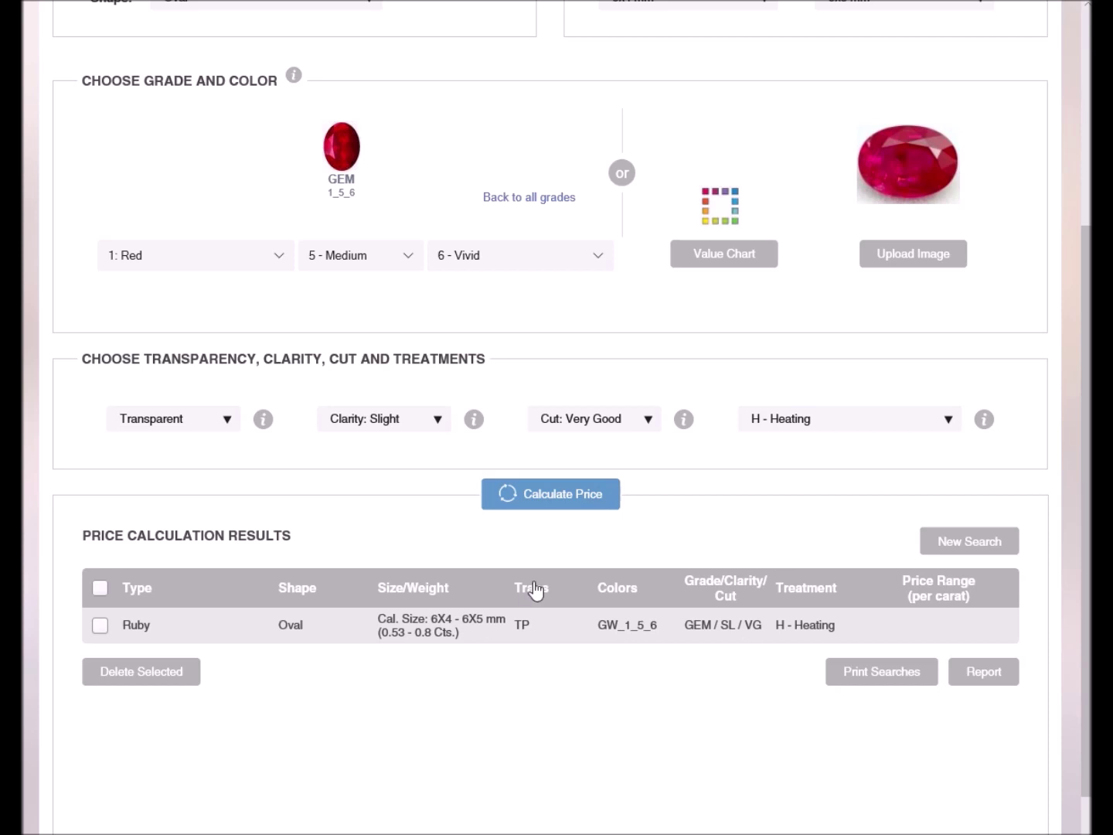
Calculate the oval ruby's per-carat price range and review the result, $84.00 - $5800.00.
{"action": "left_click", "coordinate": [546, 503]}
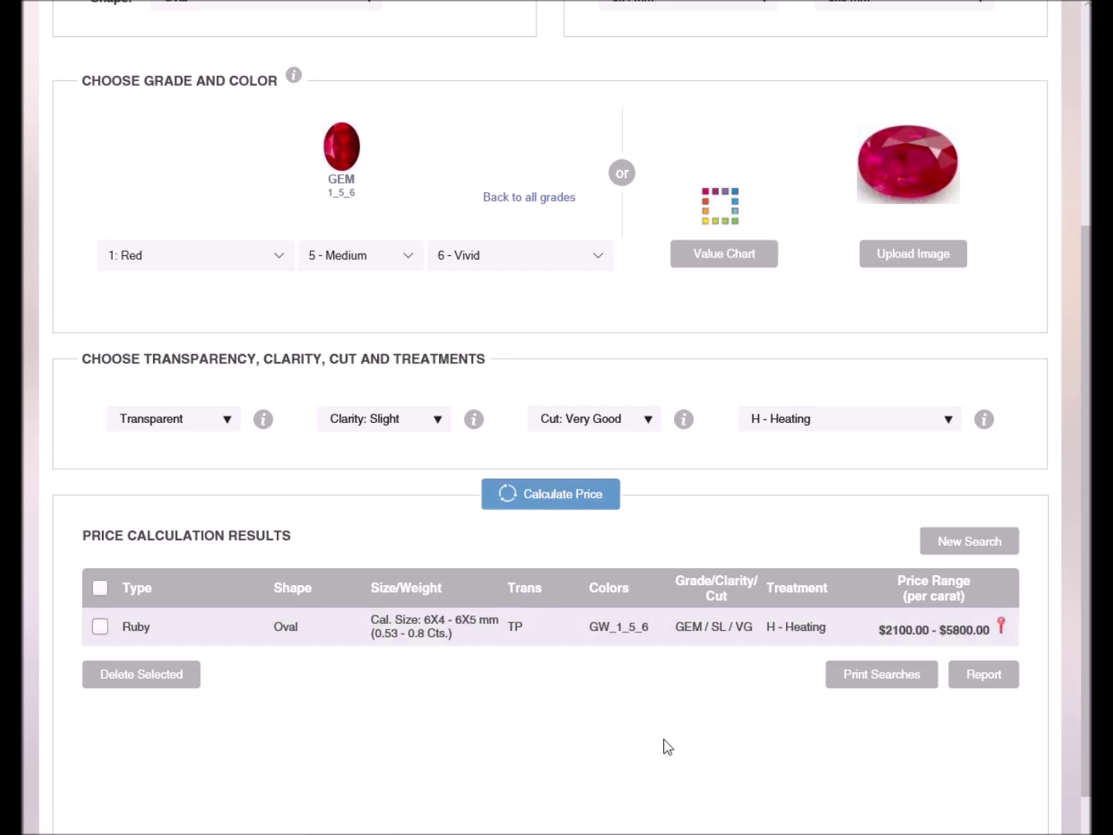
{"action": "mouse_move", "coordinate": [903, 651]}
{"action": "mouse_move", "coordinate": [440, 646]}
{"action": "mouse_move", "coordinate": [505, 641]}
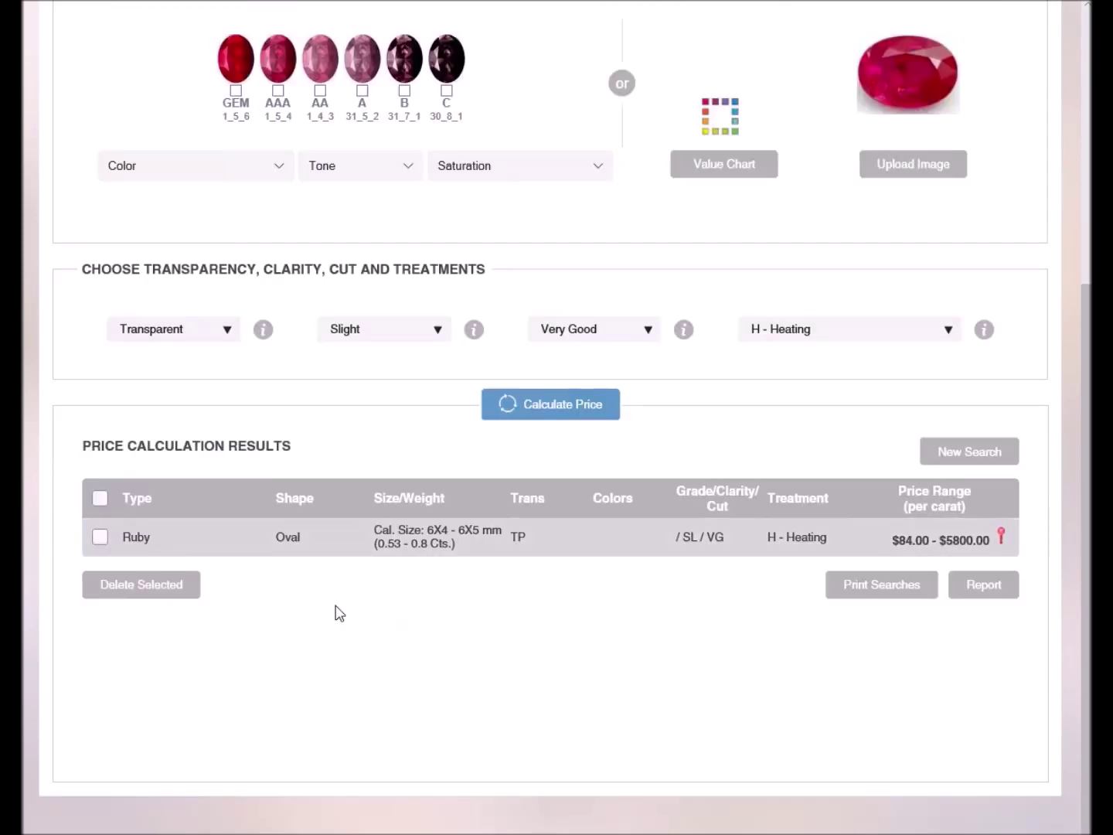
{"action": "scroll", "coordinate": [334, 614], "scroll_direction": "up", "scroll_amount": 5}
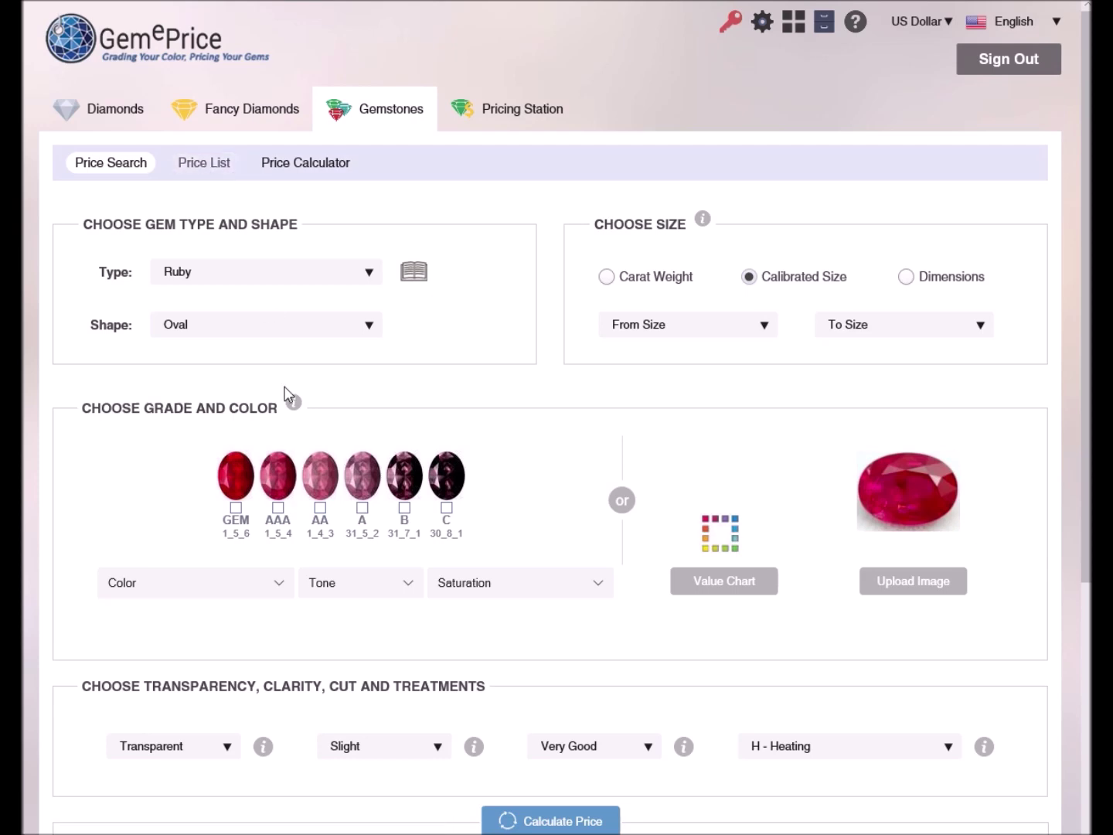
Scroll through the Price List per-carat table by calibrated size and grade GEM–C.
{"action": "scroll", "coordinate": [287, 391], "scroll_direction": "down", "scroll_amount": 5}
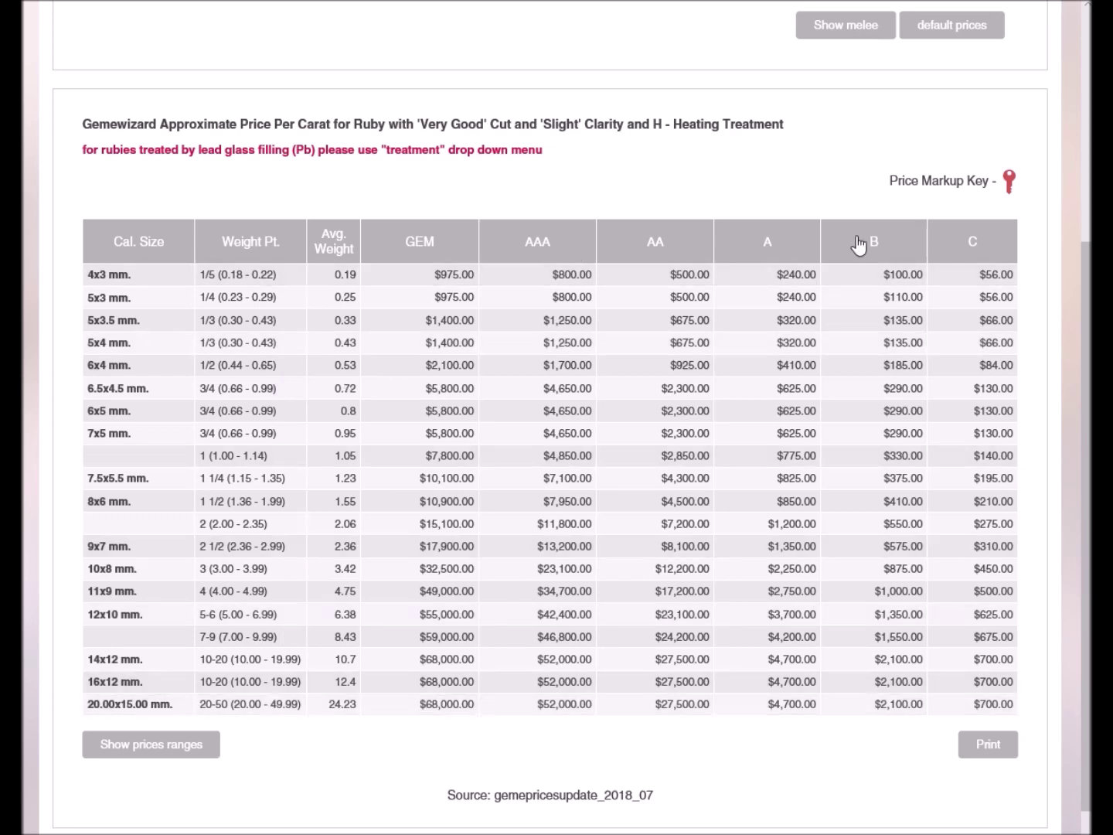
{"action": "scroll", "coordinate": [783, 163], "scroll_direction": "up", "scroll_amount": 5}
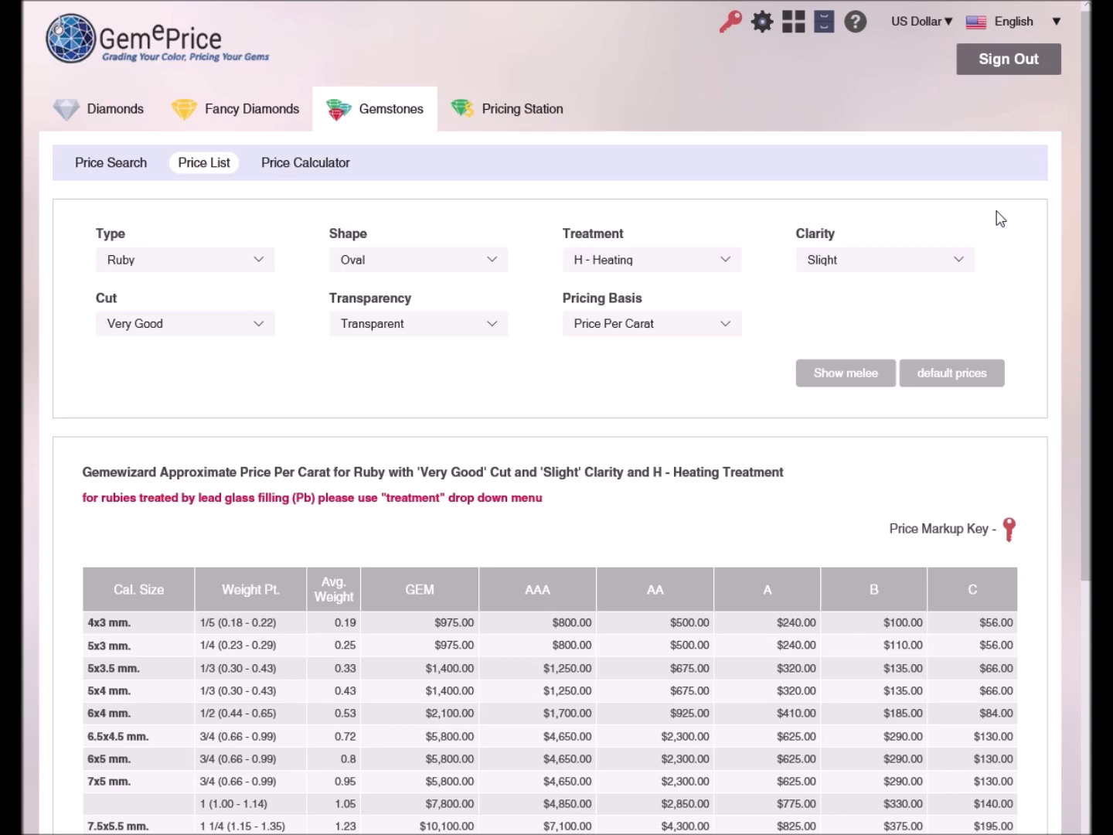
Switch the Price List to Moderate clarity and F - Filling (by lead glass), then open the Price Calculator.
{"action": "left_click", "coordinate": [922, 275]}
{"action": "left_click", "coordinate": [872, 275]}
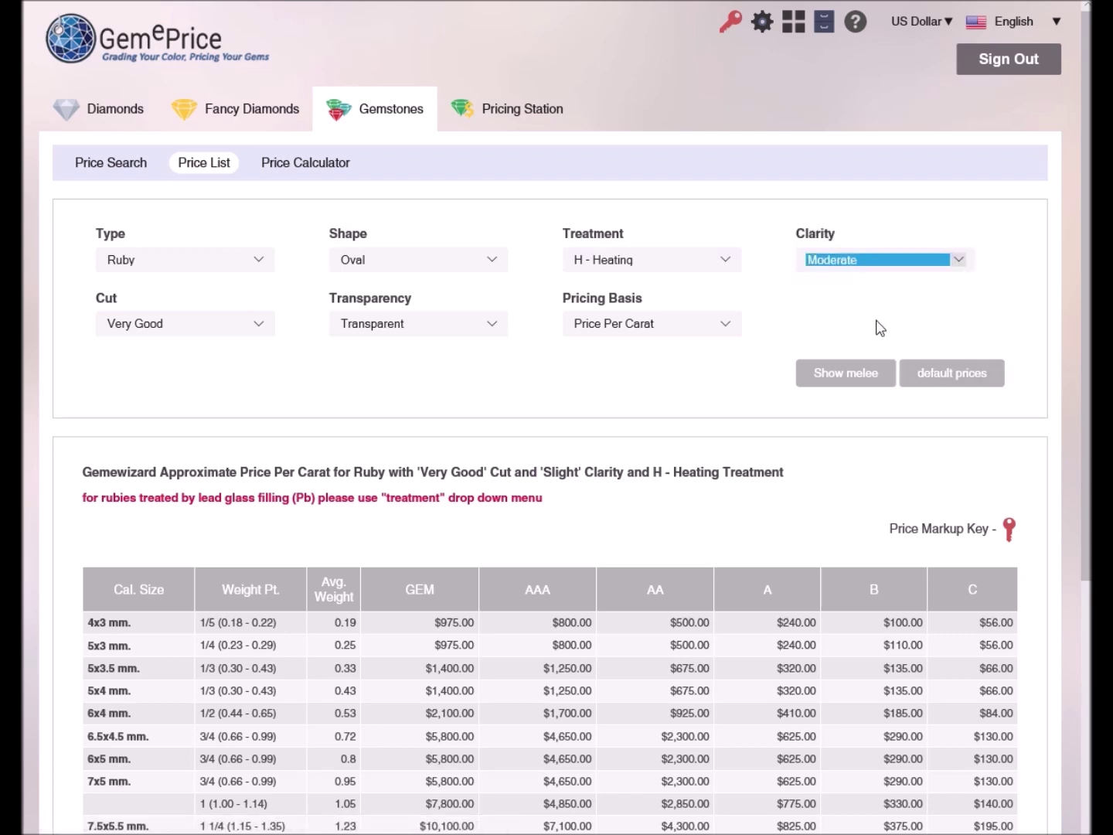
{"action": "left_click", "coordinate": [659, 275]}
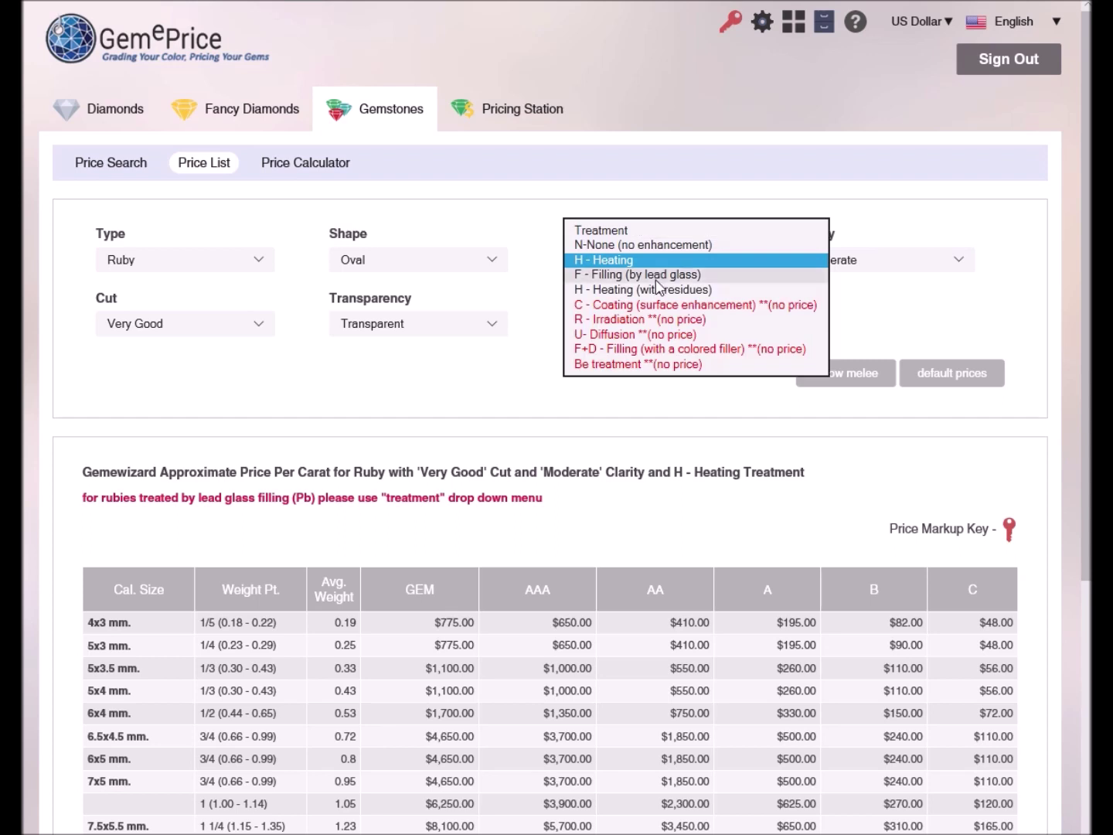
{"action": "left_click", "coordinate": [659, 275]}
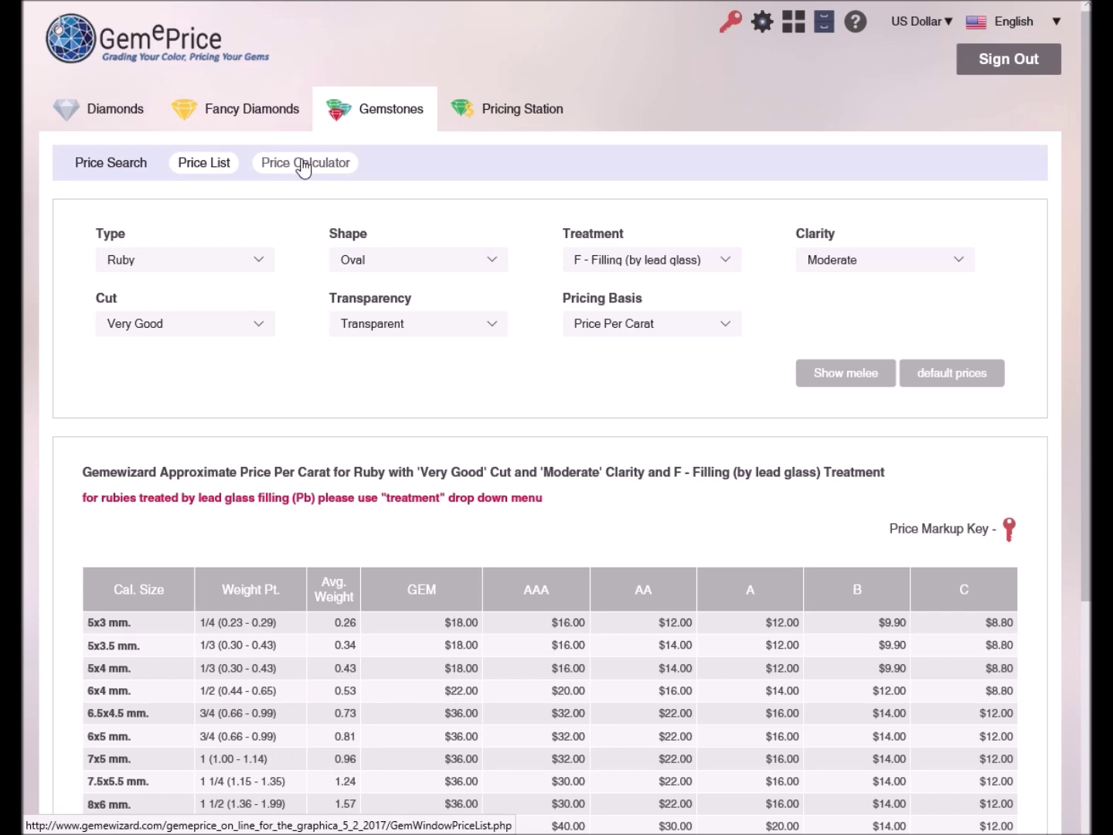
{"action": "left_click", "coordinate": [304, 163]}
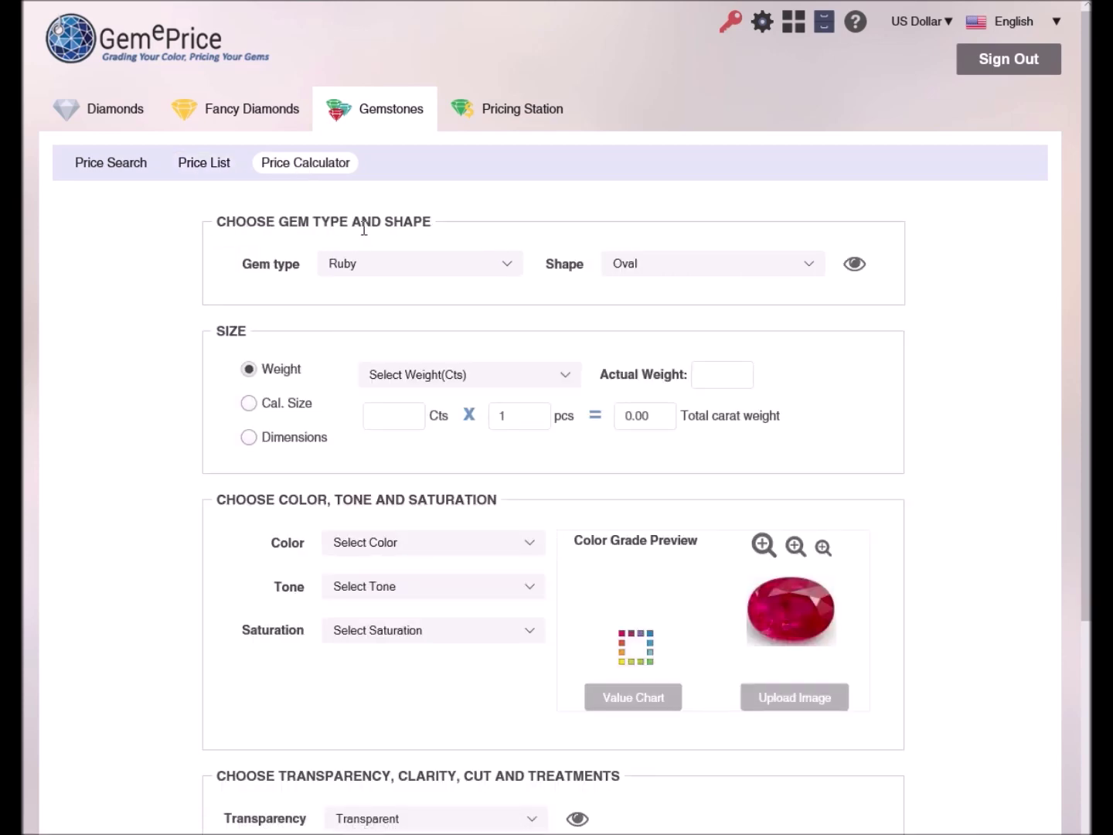
Enter a 3.24 carat actual weight and pick the Vivid Red 1_5_6 grade in the Value Color Chart.
{"action": "scroll", "coordinate": [364, 229], "scroll_direction": "down", "scroll_amount": 3}
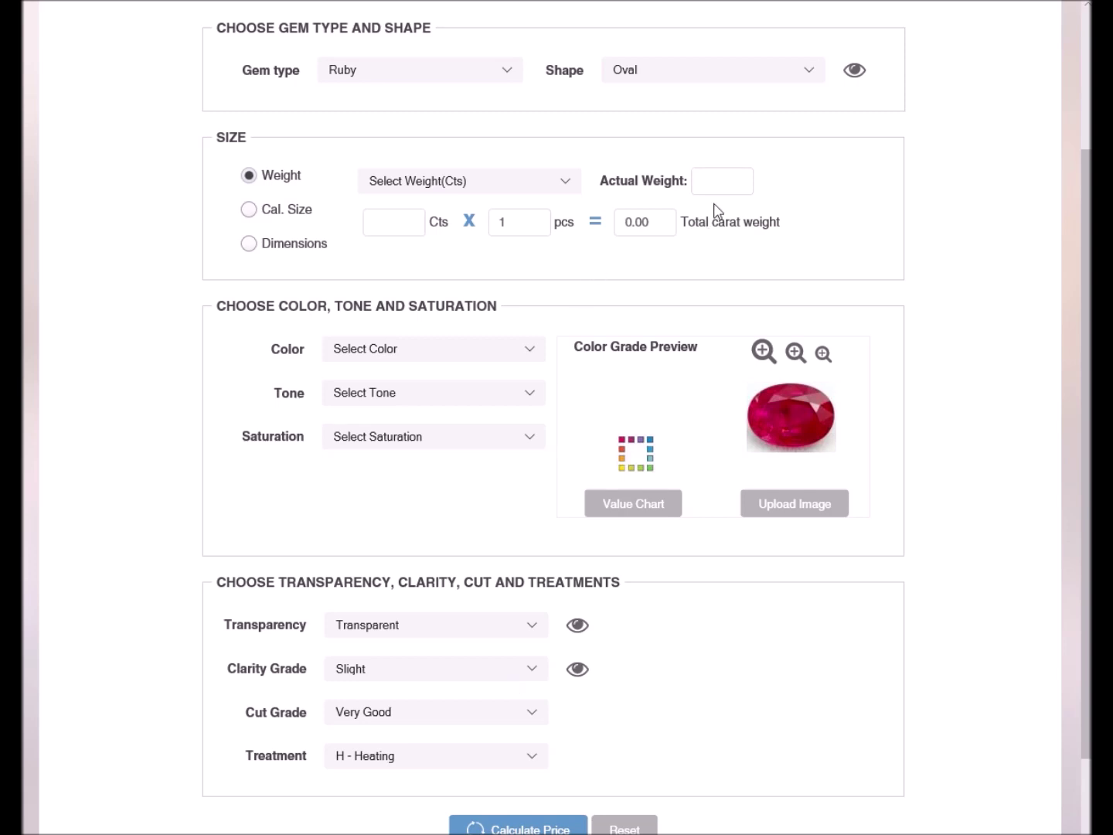
{"action": "left_click", "coordinate": [708, 179]}
{"action": "type", "text": "3.24"}
{"action": "left_click", "coordinate": [850, 264]}
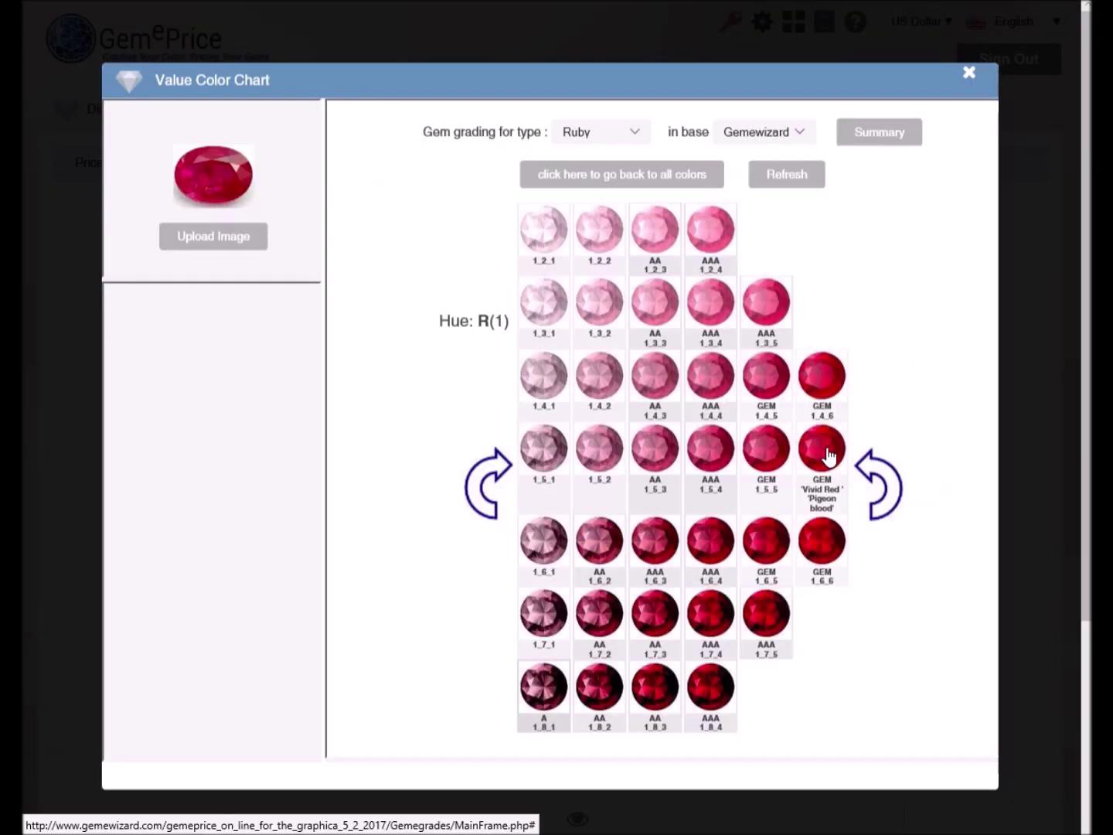
{"action": "left_click", "coordinate": [827, 457]}
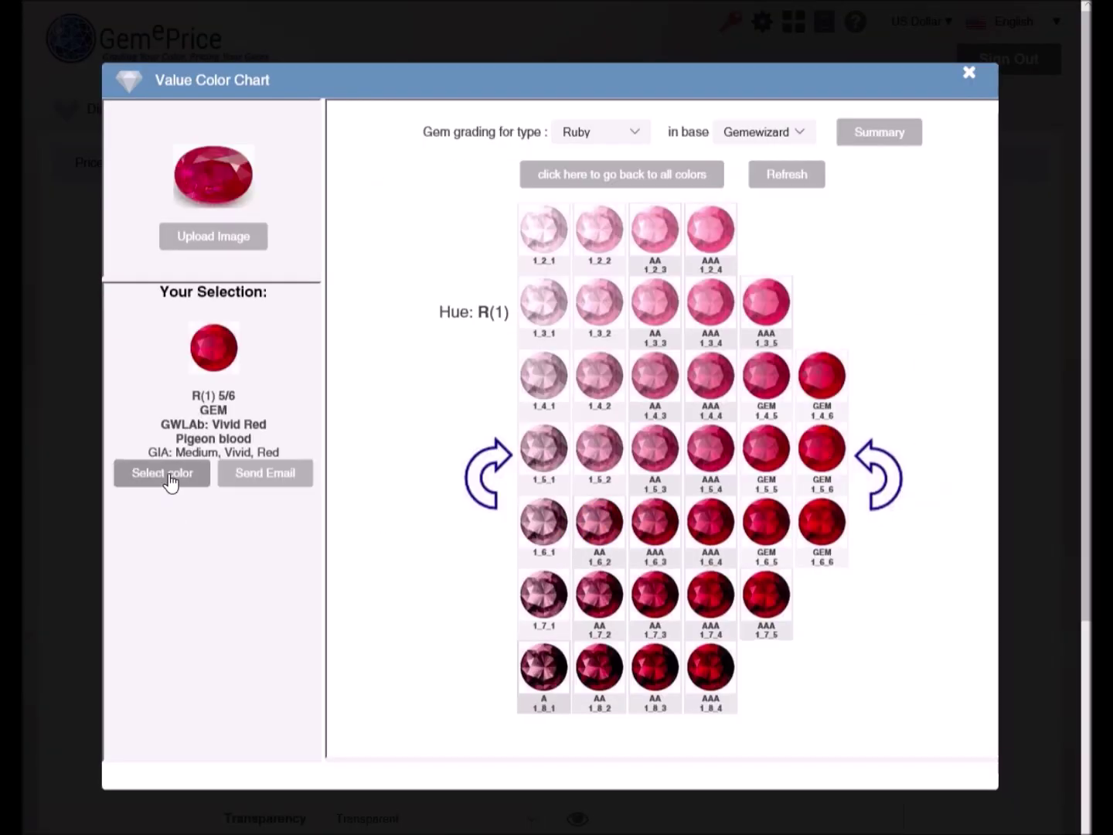
Apply the R/Medium/Vivid colour and calculate the ruby at $32500.00 per carat, $105300.00 total.
{"action": "left_click", "coordinate": [171, 478]}
{"action": "scroll", "coordinate": [288, 567], "scroll_direction": "down", "scroll_amount": 4}
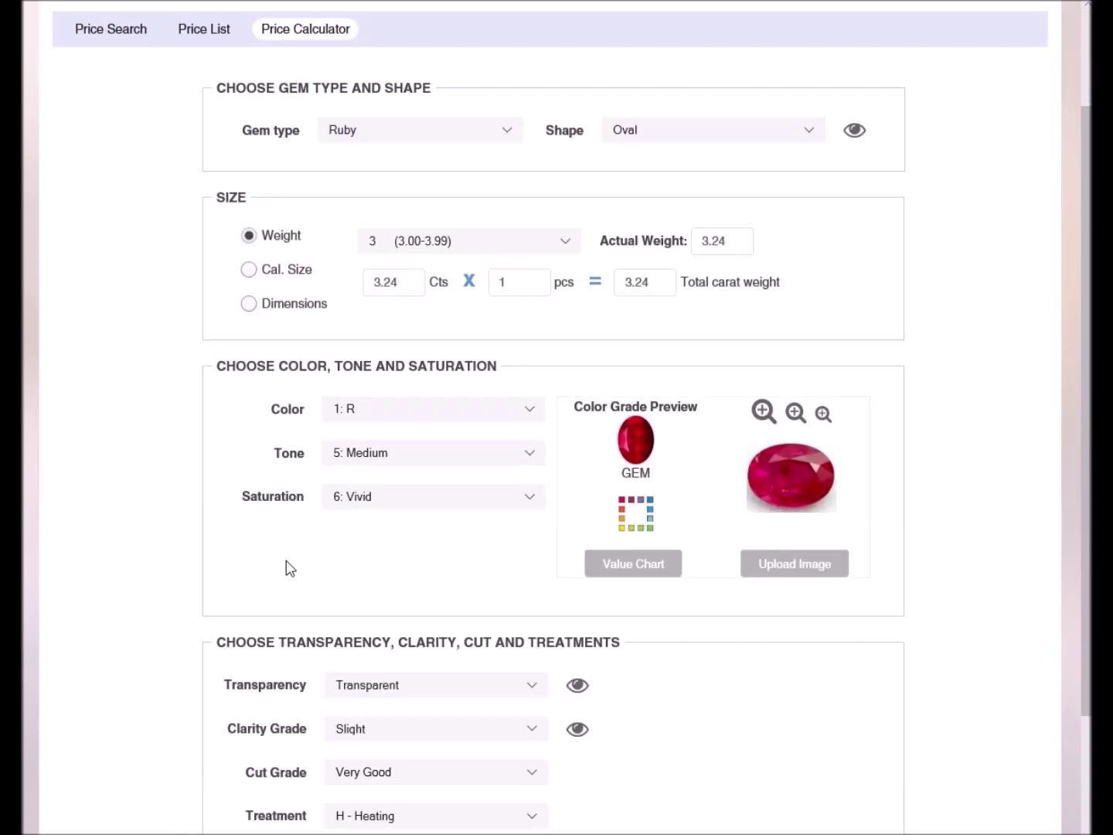
{"action": "left_click", "coordinate": [538, 717]}
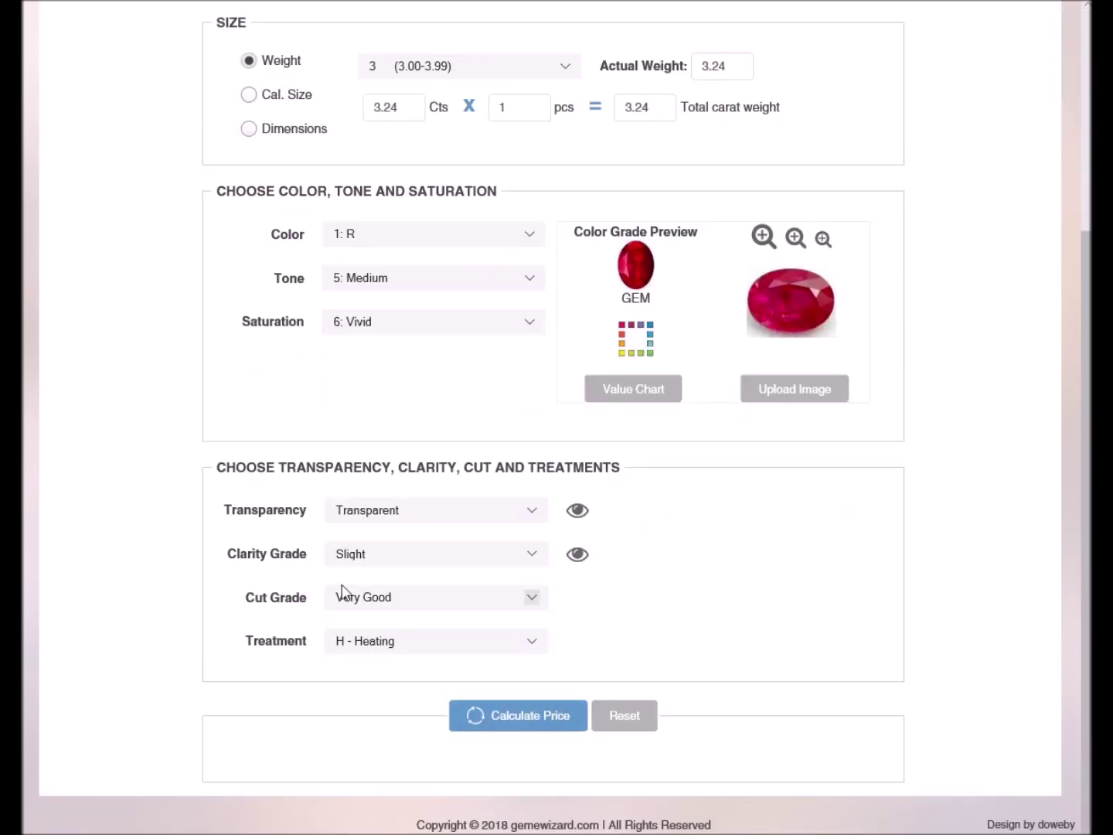
{"action": "scroll", "coordinate": [153, 471], "scroll_direction": "down", "scroll_amount": 6}
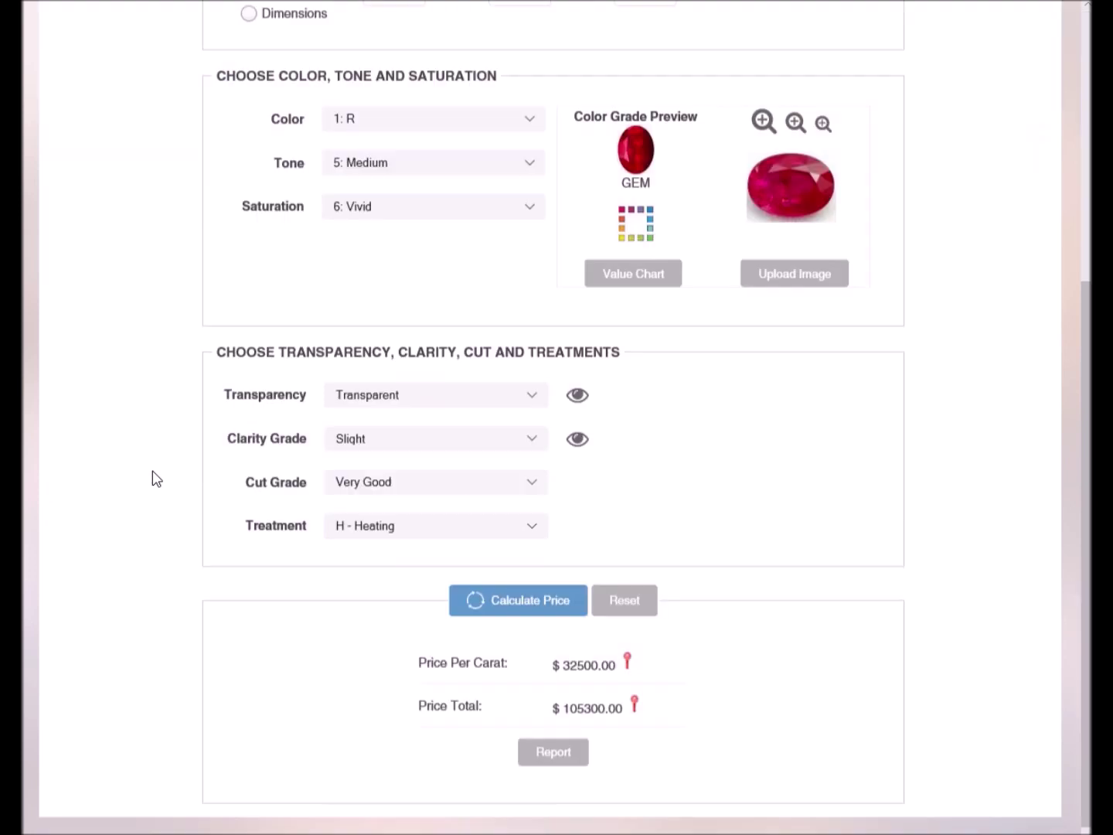